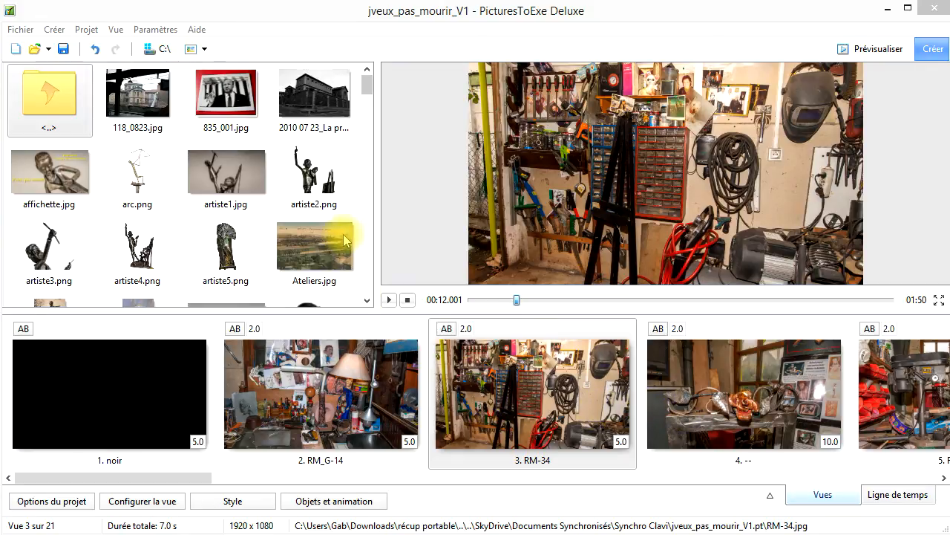
Review the Project preferences, and move the fourth view ahead of RM-34 on the storyboard.
{"action": "left_click", "coordinate": [154, 29]}
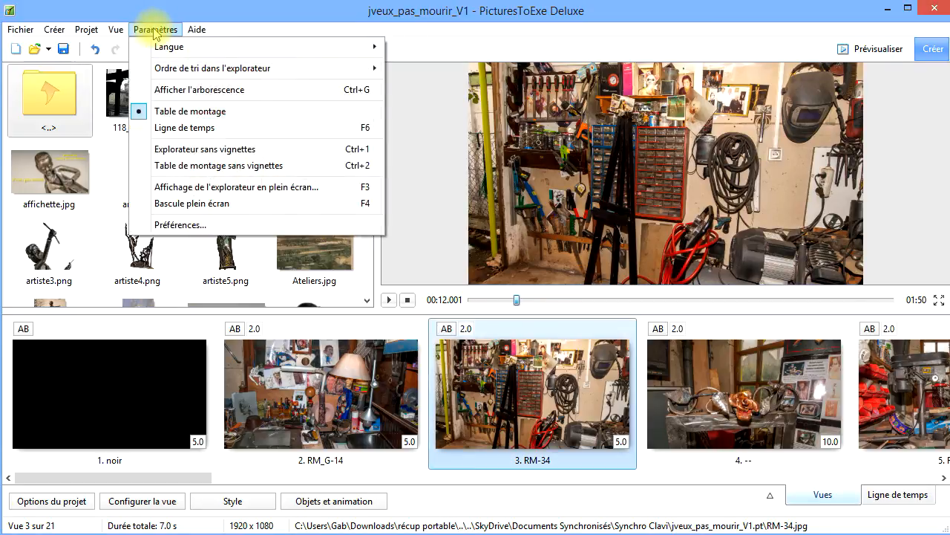
{"action": "left_click", "coordinate": [240, 224]}
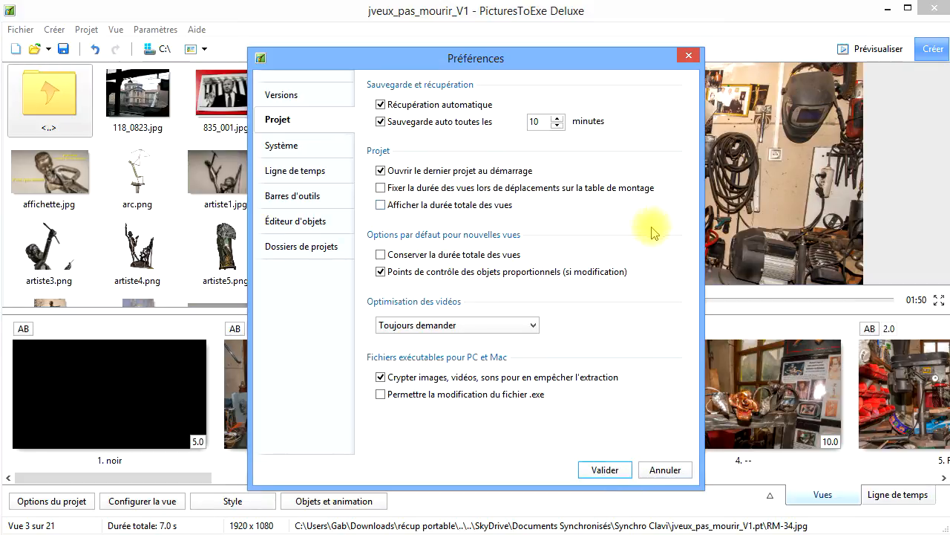
{"action": "left_click", "coordinate": [604, 470]}
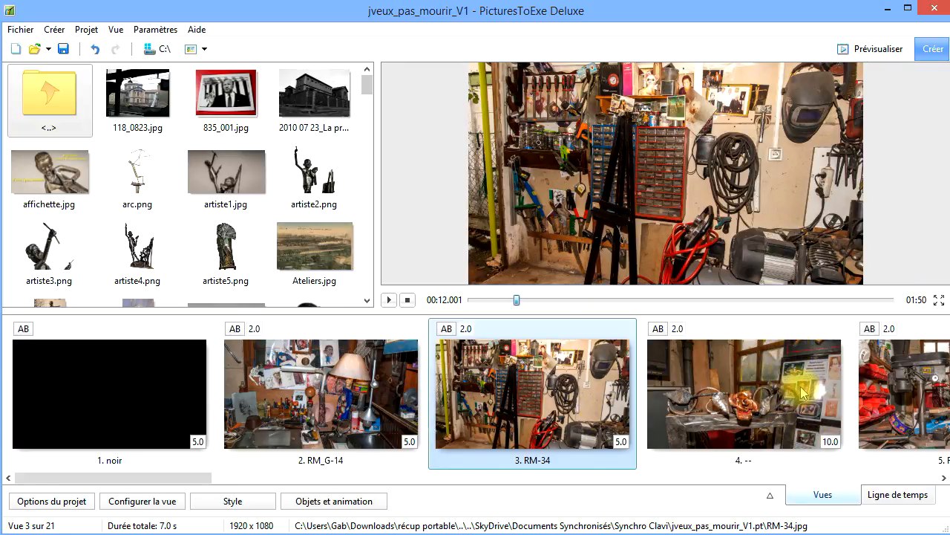
{"action": "left_click_drag", "start_coordinate": [802, 392], "coordinate": [522, 383]}
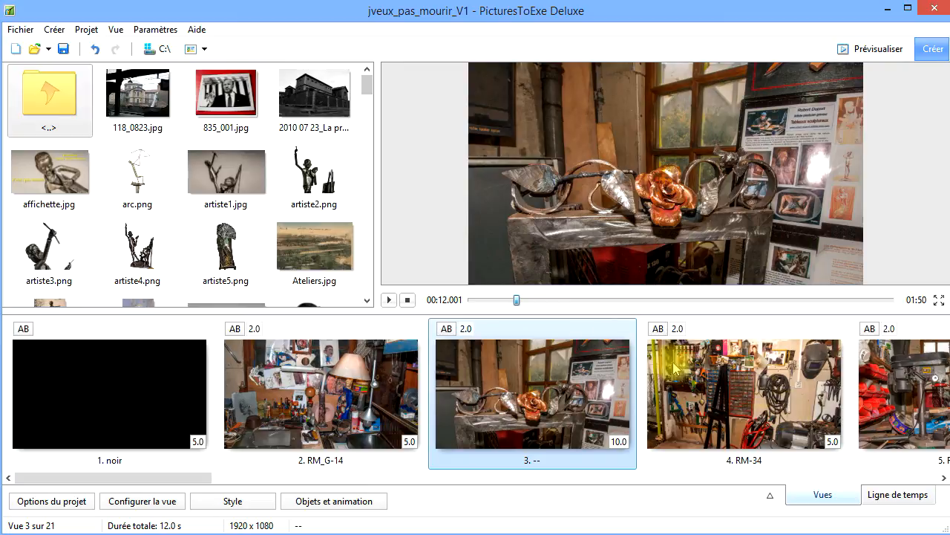
Enable "Fixer la durée des vues lors de déplacements sur la table de montage", and move the third view back after RM-34.
{"action": "left_click", "coordinate": [155, 30]}
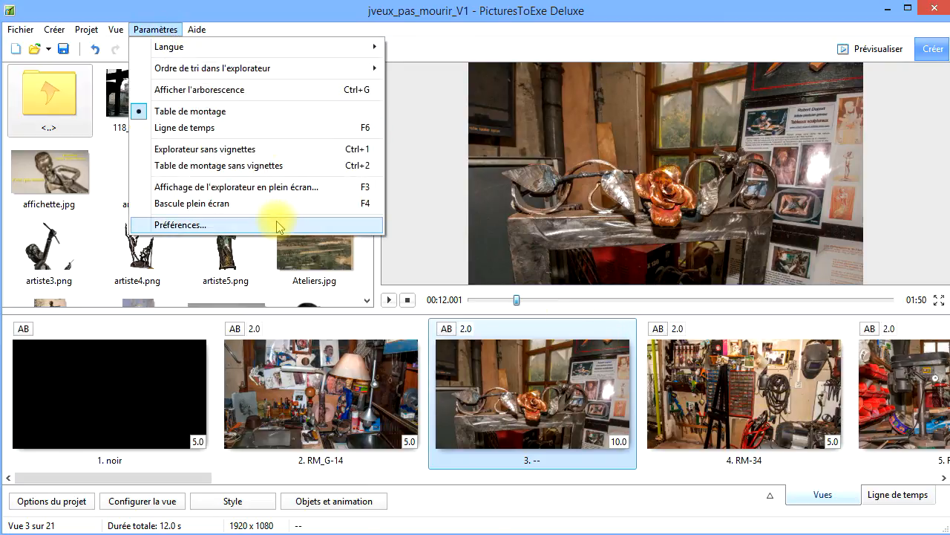
{"action": "left_click", "coordinate": [278, 222]}
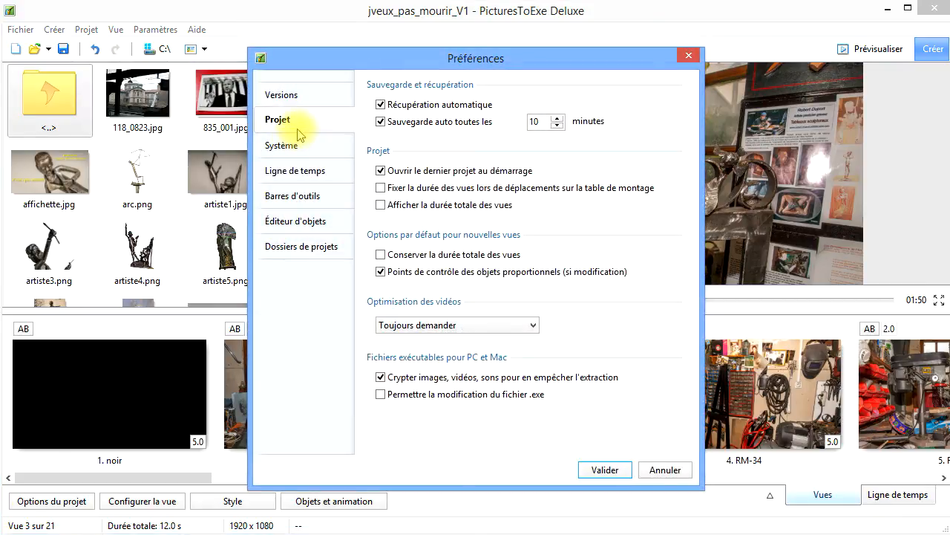
{"action": "left_click", "coordinate": [380, 189]}
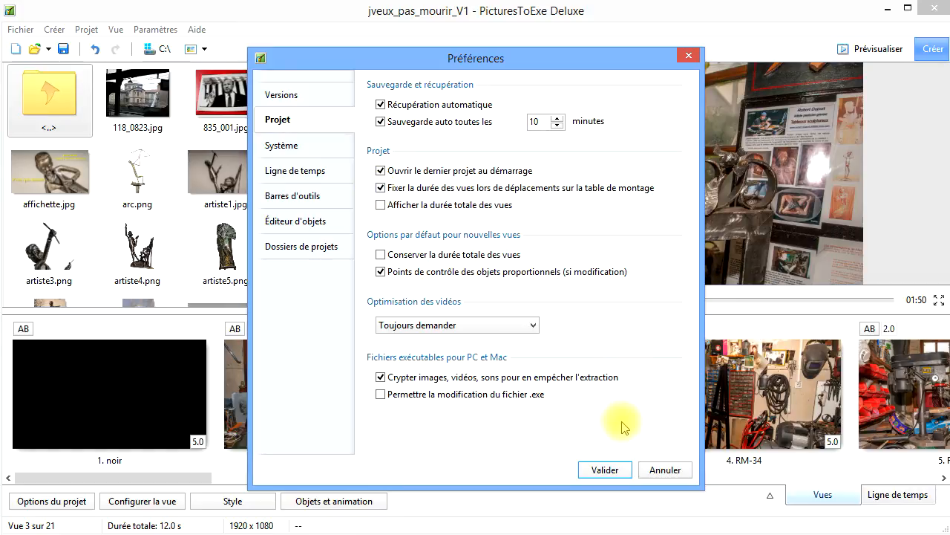
{"action": "left_click", "coordinate": [605, 470]}
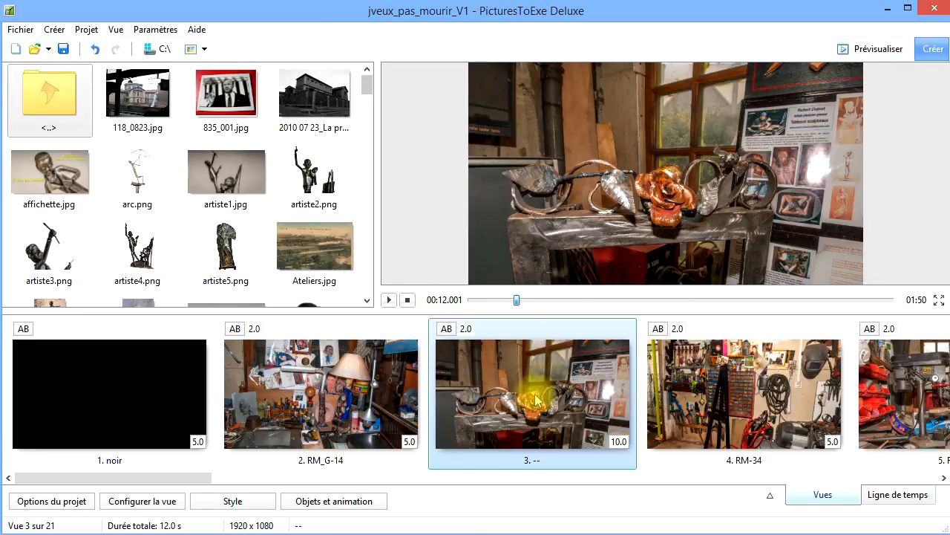
{"action": "left_click_drag", "start_coordinate": [542, 402], "coordinate": [780, 399]}
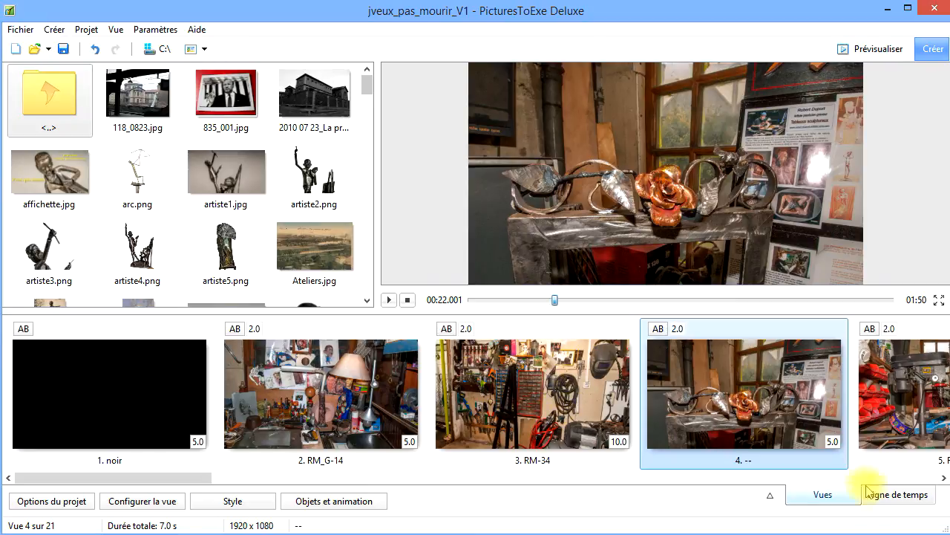
Switch to the timeline, try moving view 5's transition point between views 2 and 3, and undo that move.
{"action": "left_click", "coordinate": [895, 494]}
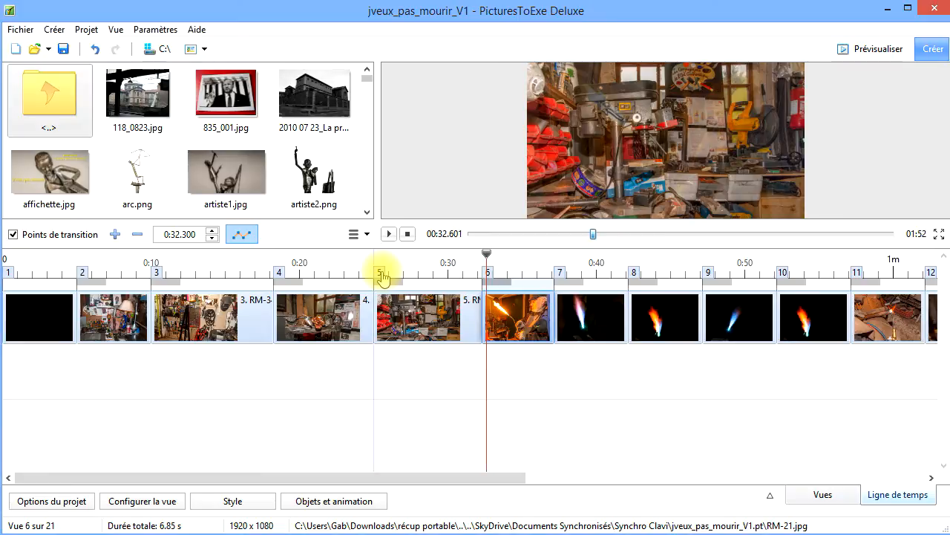
{"action": "left_click_drag", "start_coordinate": [381, 277], "coordinate": [129, 280]}
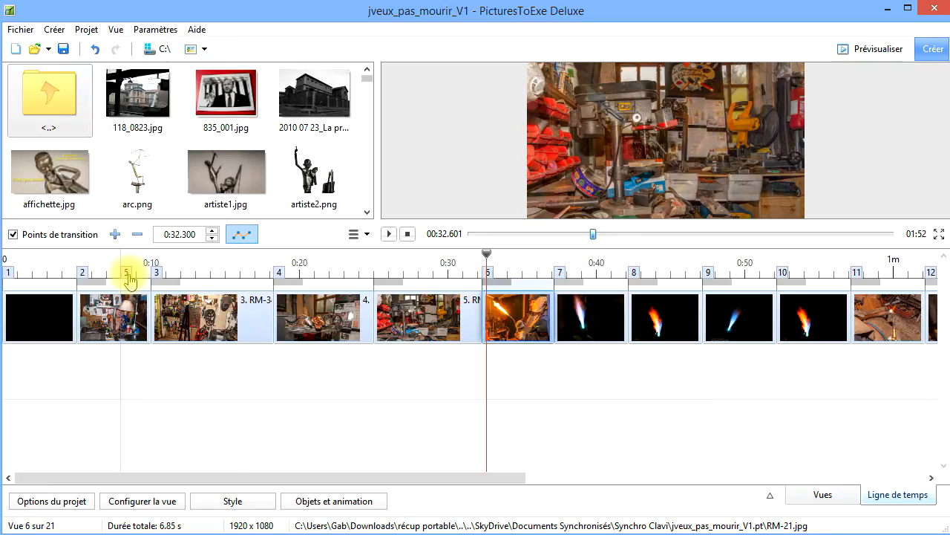
{"action": "left_click_drag", "start_coordinate": [129, 280], "coordinate": [129, 279]}
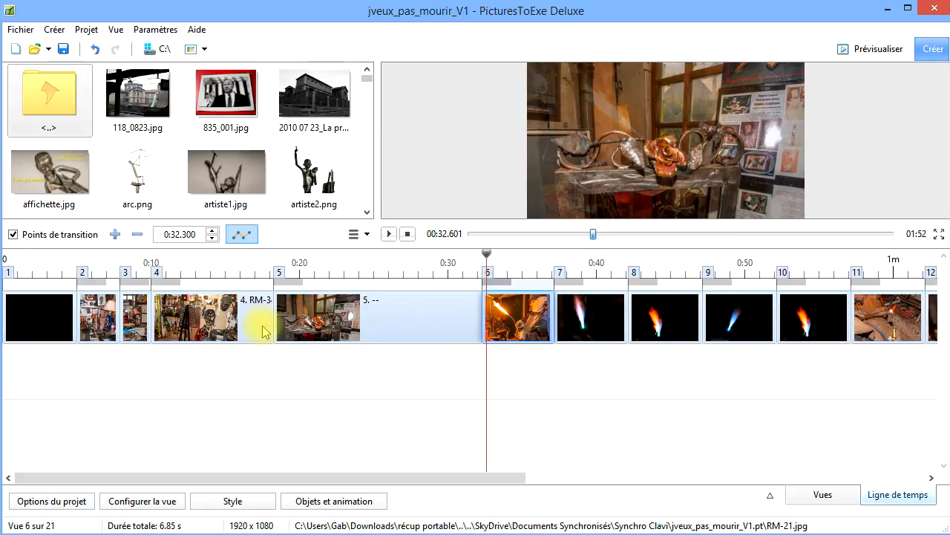
{"action": "key", "text": "ctrl+z"}
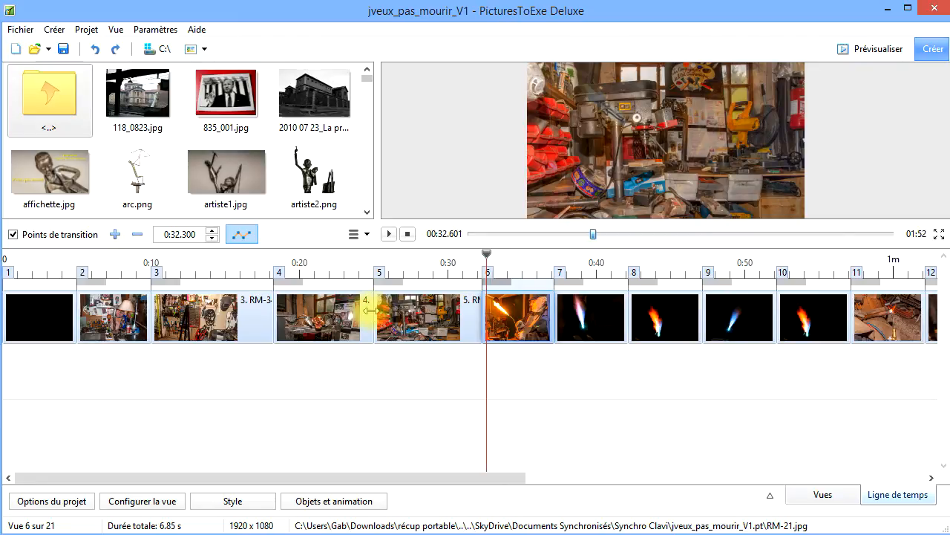
Move view 5's thumbnail on the timeline back to 0:18.250, return it to 0:25.150, and reposition its start at 0:25.450.
{"action": "left_click_drag", "start_coordinate": [372, 311], "coordinate": [263, 312]}
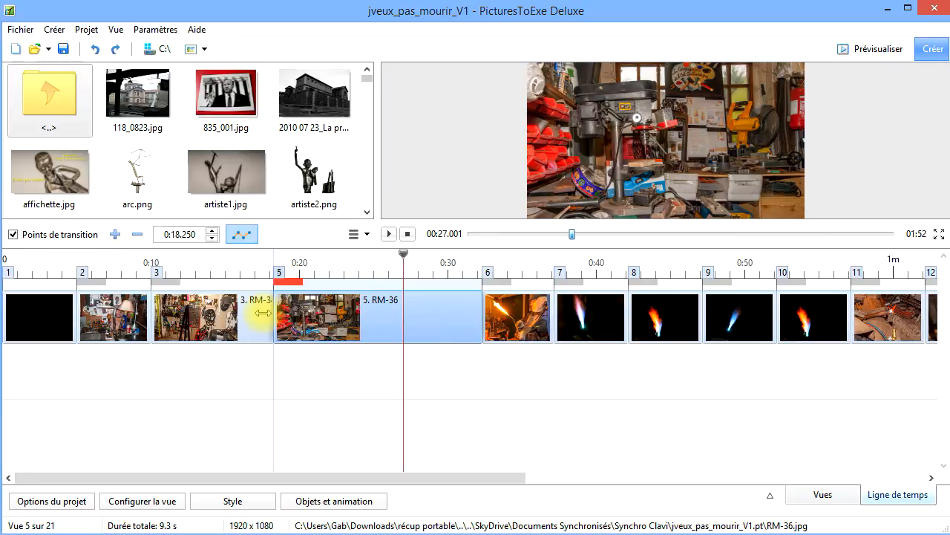
{"action": "left_click_drag", "start_coordinate": [263, 313], "coordinate": [376, 315]}
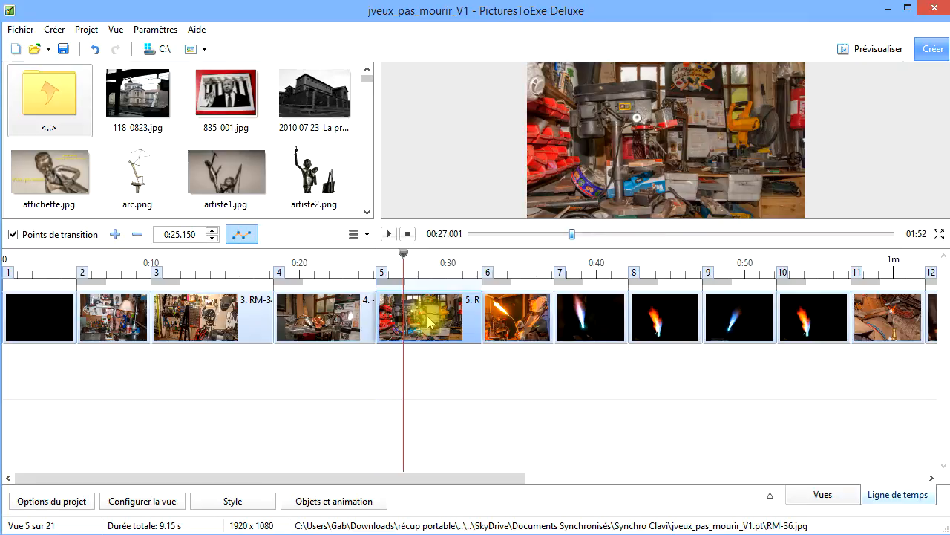
{"action": "left_click_drag", "start_coordinate": [429, 320], "coordinate": [448, 328]}
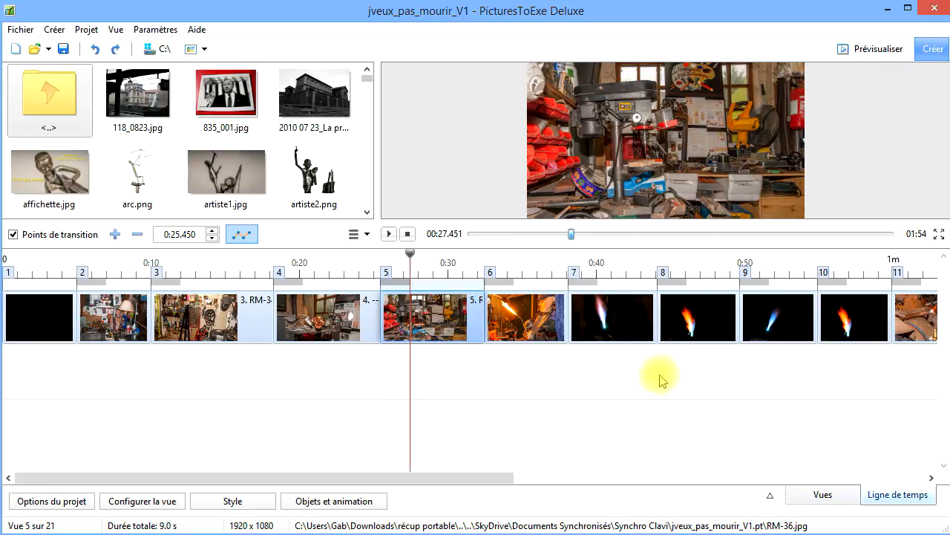
Select the separate views 5, 8 and 10, shift them together to an earlier time, and undo the shift.
{"action": "left_click", "coordinate": [717, 320], "text": "ctrl"}
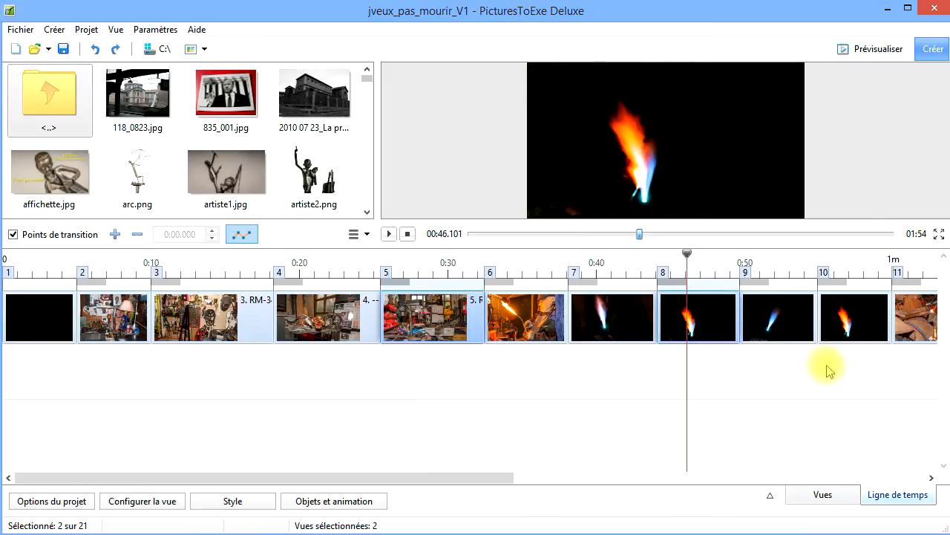
{"action": "left_click", "coordinate": [863, 314], "text": "ctrl"}
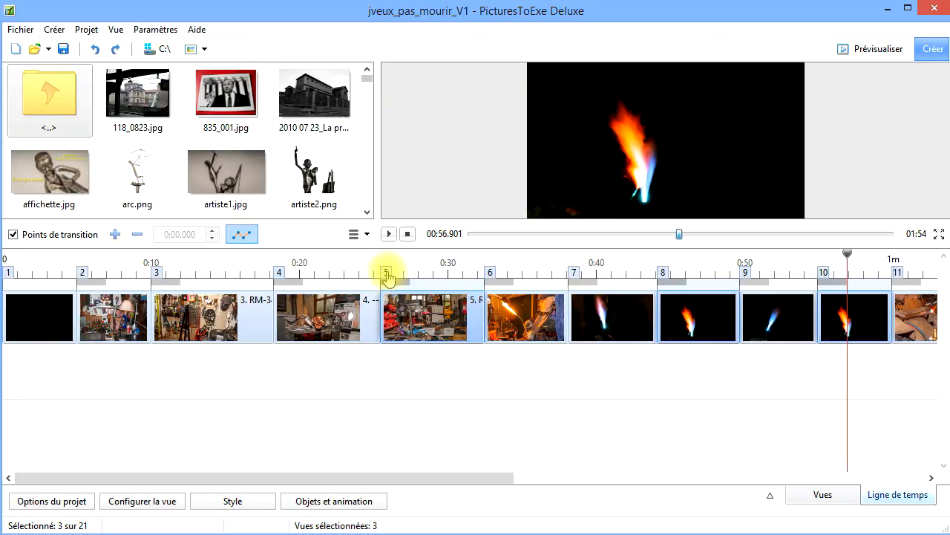
{"action": "left_click_drag", "start_coordinate": [386, 276], "coordinate": [343, 274]}
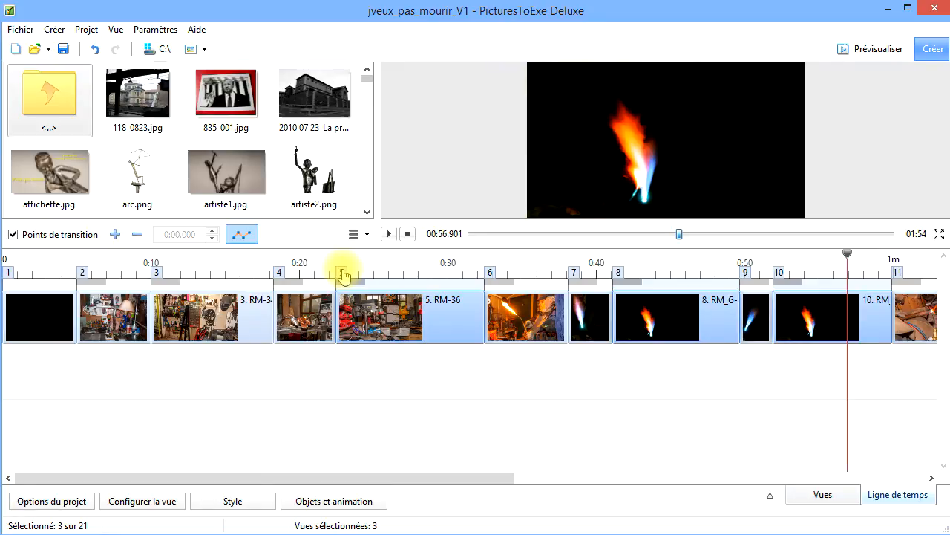
{"action": "key", "text": "ctrl+z"}
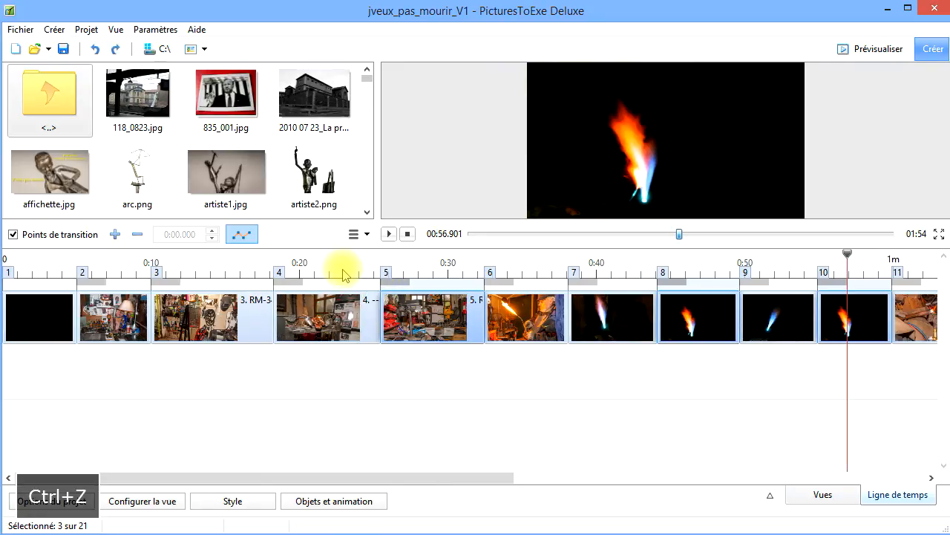
Select the continuous range of views 5 to 10, shift it earlier on the timeline, and undo the shift.
{"action": "left_click", "coordinate": [412, 312]}
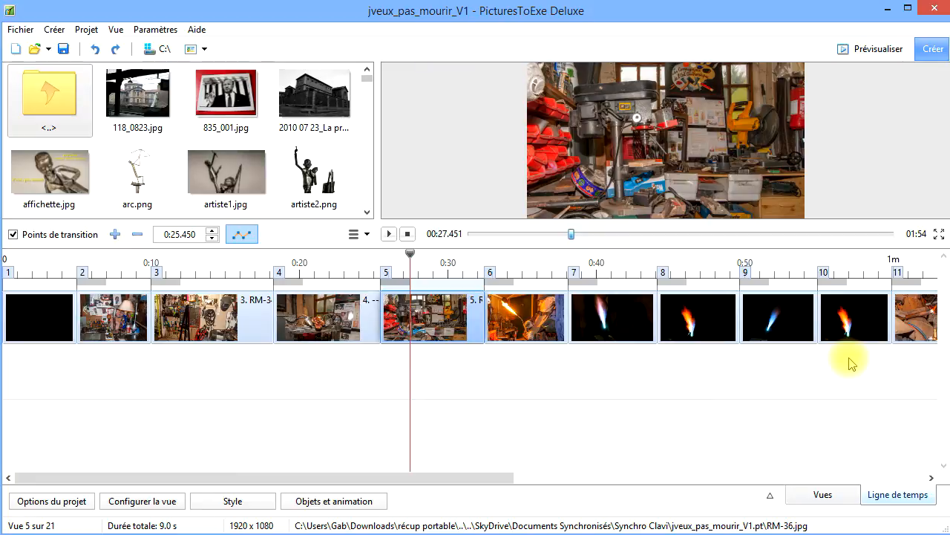
{"action": "left_click", "coordinate": [865, 315], "text": "shift"}
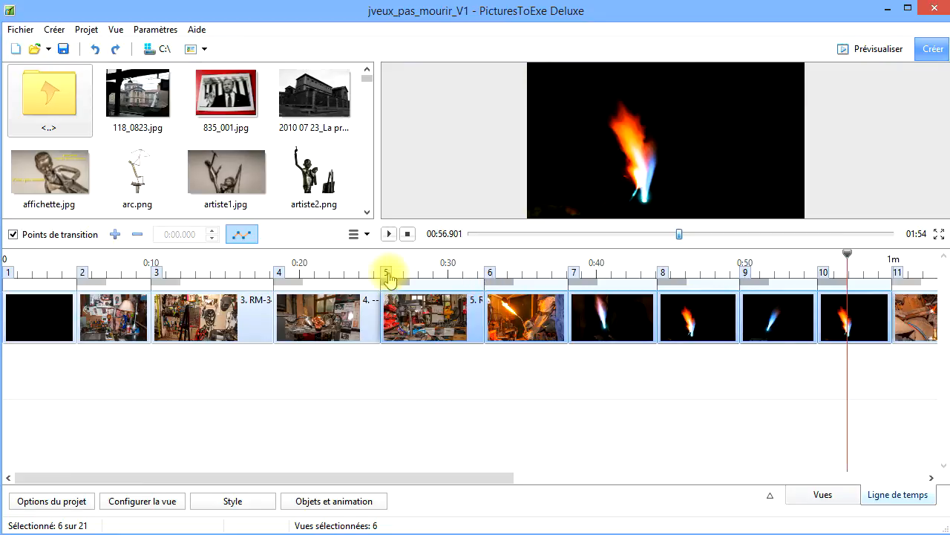
{"action": "mouse_move", "coordinate": [387, 277]}
{"action": "left_mouse_down"}
{"action": "mouse_move", "coordinate": [339, 277]}
{"action": "mouse_move", "coordinate": [471, 275]}
{"action": "mouse_move", "coordinate": [335, 273]}
{"action": "left_mouse_up"}
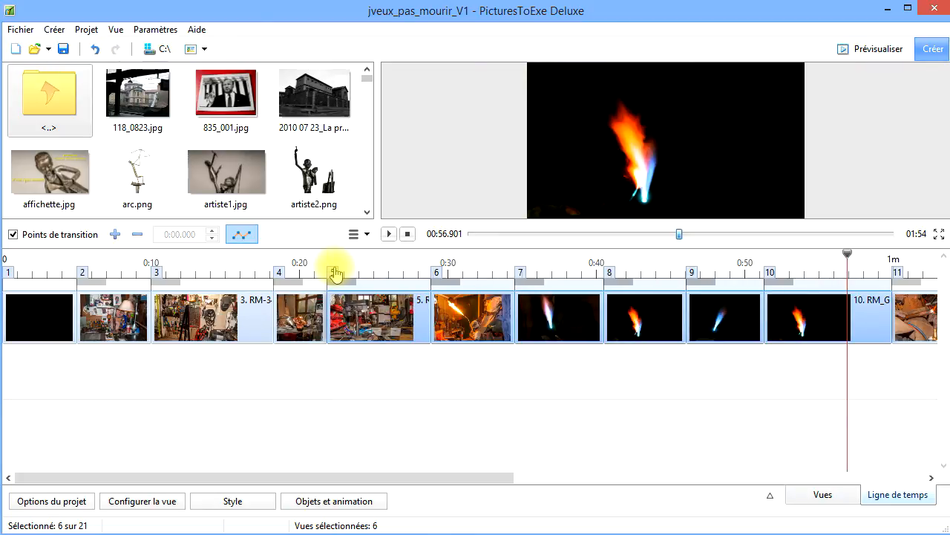
{"action": "key", "text": "ctrl+z"}
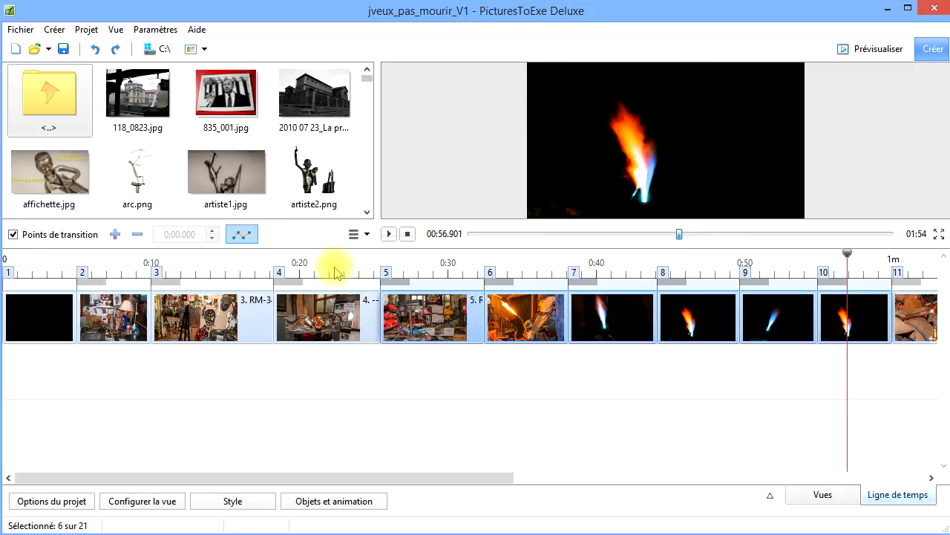
{"action": "left_click", "coordinate": [425, 321]}
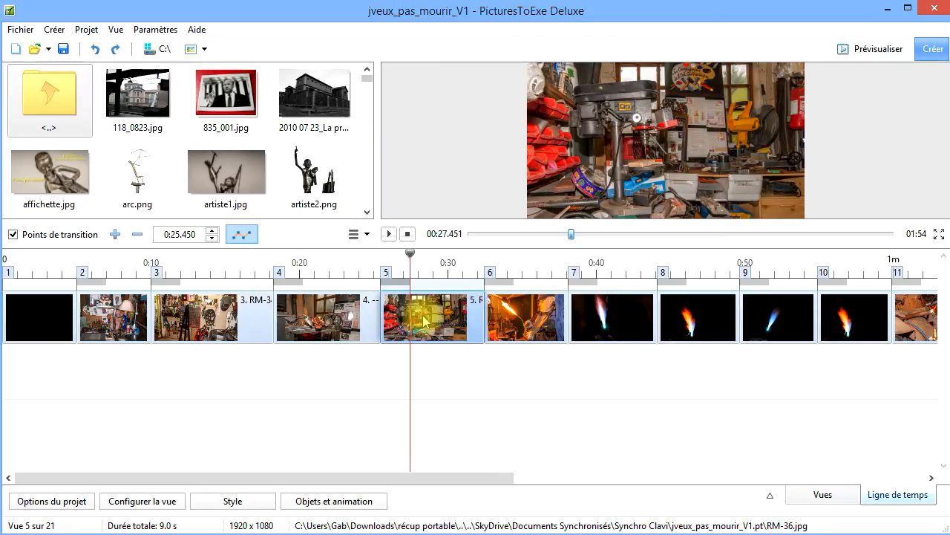
{"action": "key", "text": "ctrl+End"}
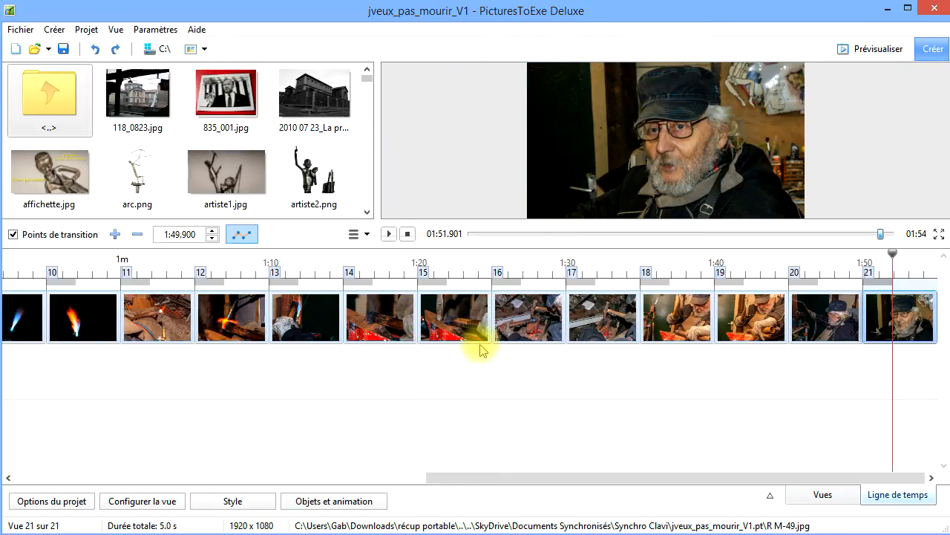
{"action": "mouse_move", "coordinate": [496, 277]}
{"action": "left_mouse_down"}
{"action": "mouse_move", "coordinate": [517, 276]}
{"action": "mouse_move", "coordinate": [498, 277]}
{"action": "left_mouse_up"}
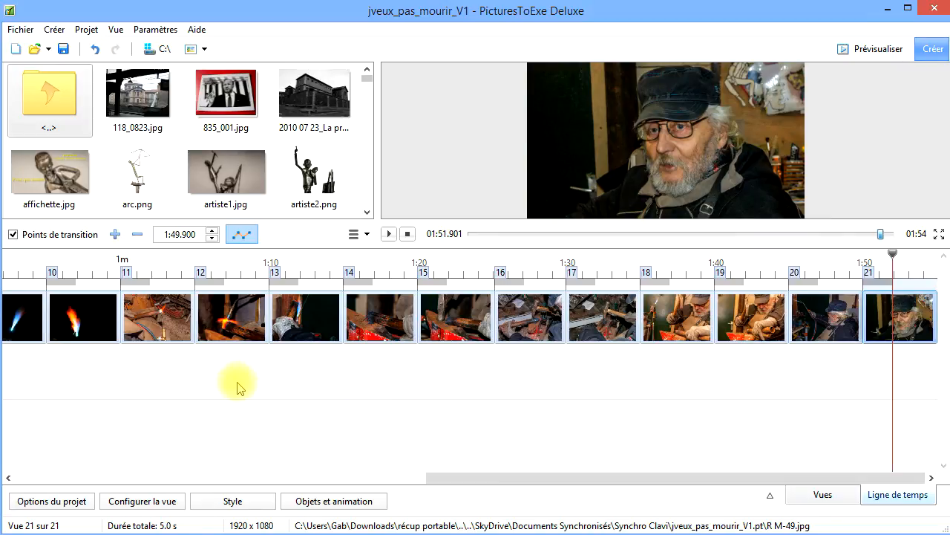
{"action": "left_click_drag", "start_coordinate": [473, 478], "coordinate": [183, 479]}
{"action": "left_click", "coordinate": [176, 315]}
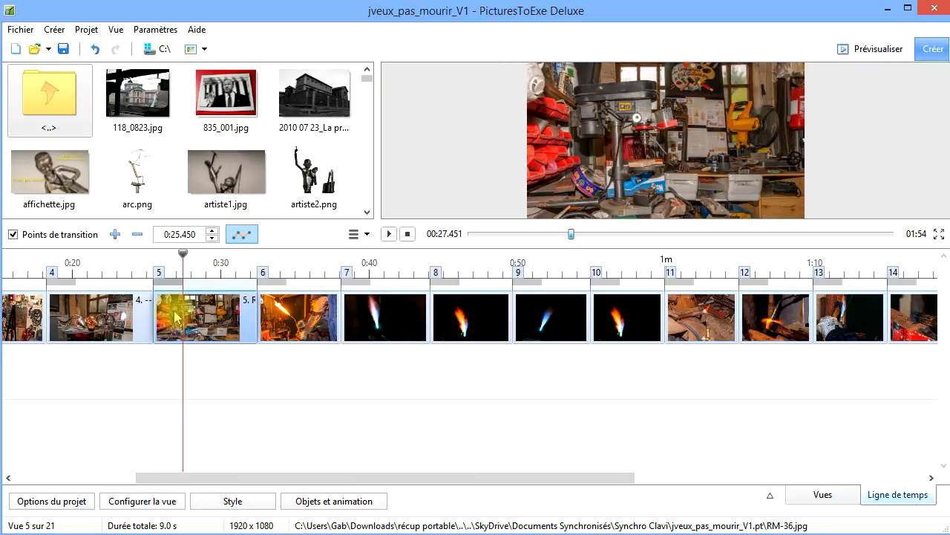
{"action": "key", "text": "ctrl+End"}
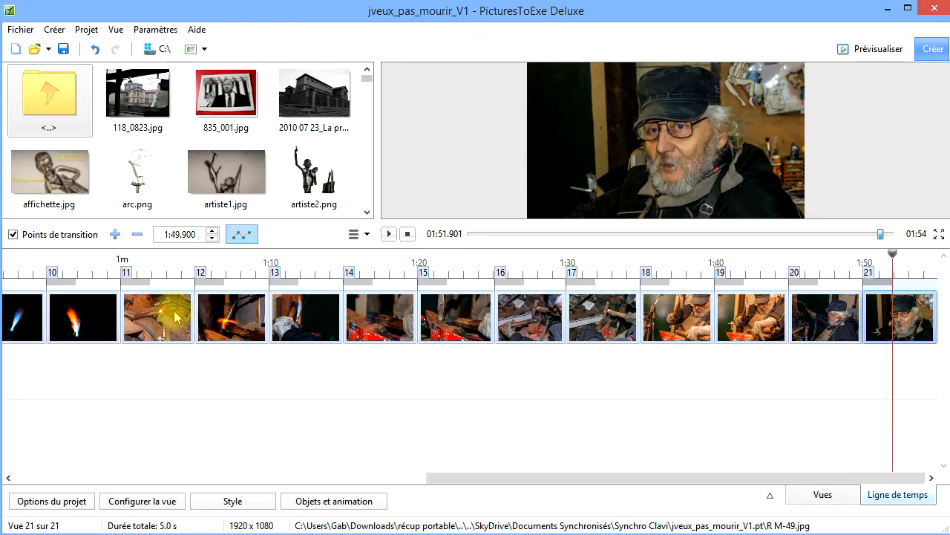
{"action": "key", "text": "ctrl+z"}
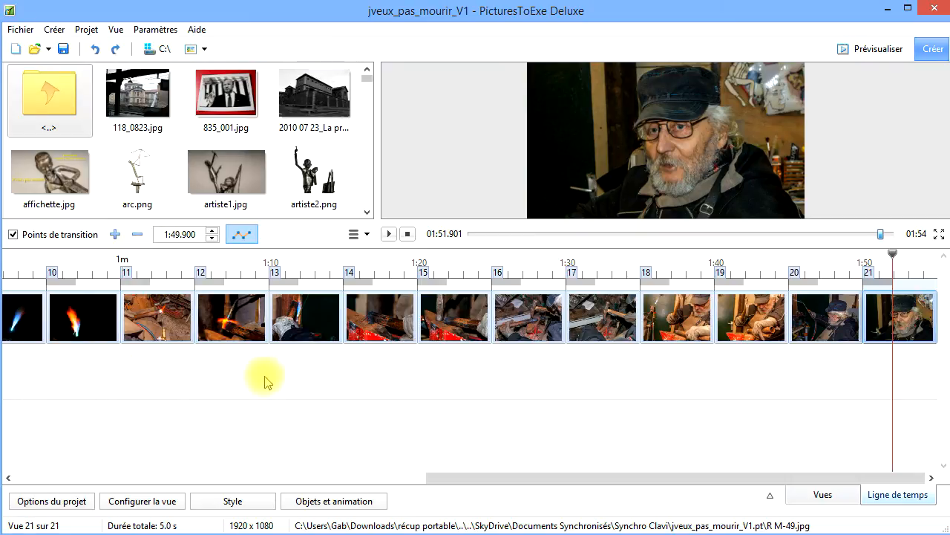
Select all views from view 5 to the last one and shift them together about 1 second later on the timeline.
{"action": "left_click_drag", "start_coordinate": [433, 478], "coordinate": [181, 481]}
{"action": "left_click", "coordinate": [153, 329]}
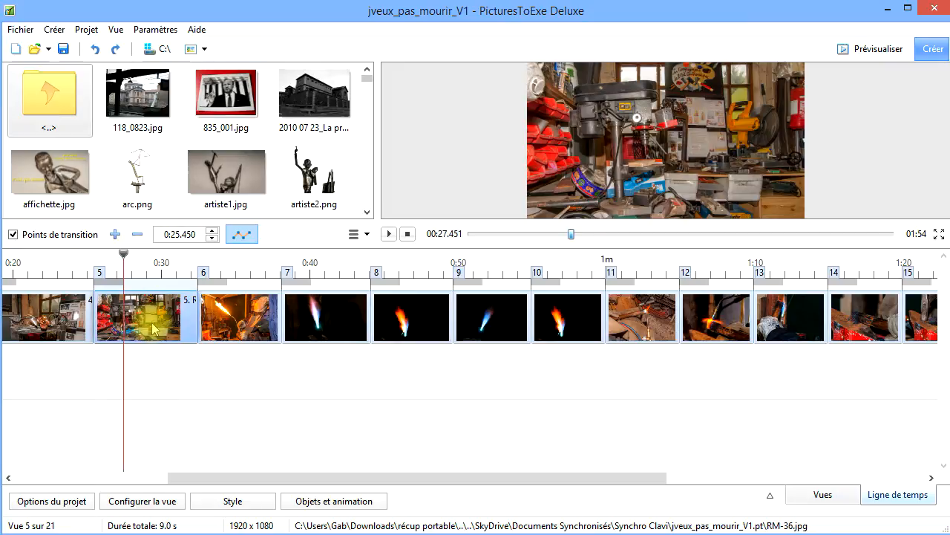
{"action": "left_click_drag", "start_coordinate": [308, 479], "coordinate": [601, 463]}
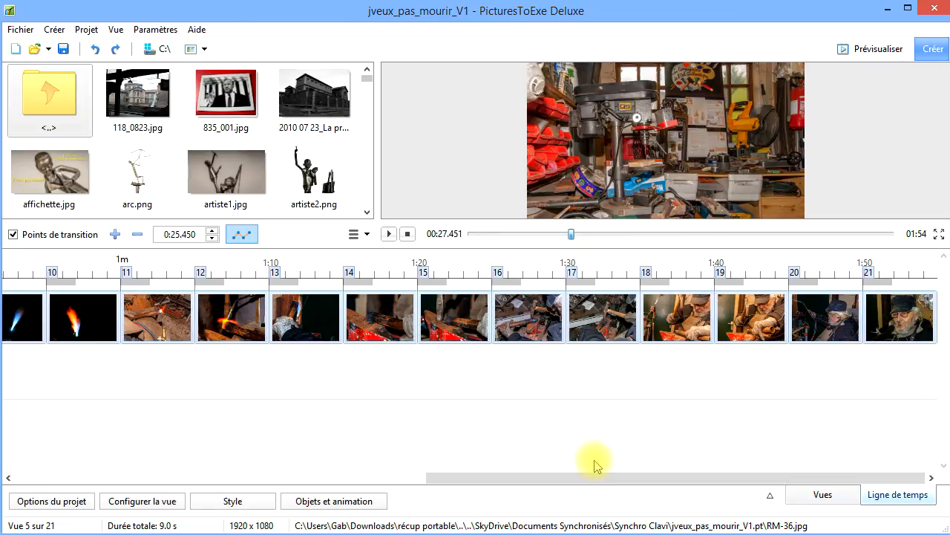
{"action": "key", "text": "shift+End"}
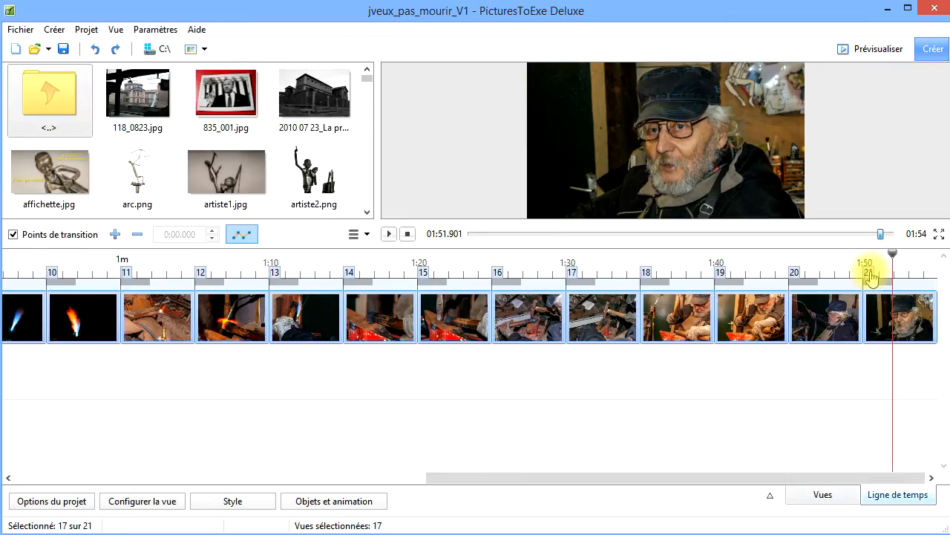
{"action": "mouse_move", "coordinate": [870, 278]}
{"action": "left_mouse_down"}
{"action": "mouse_move", "coordinate": [772, 281]}
{"action": "mouse_move", "coordinate": [887, 281]}
{"action": "left_mouse_up"}
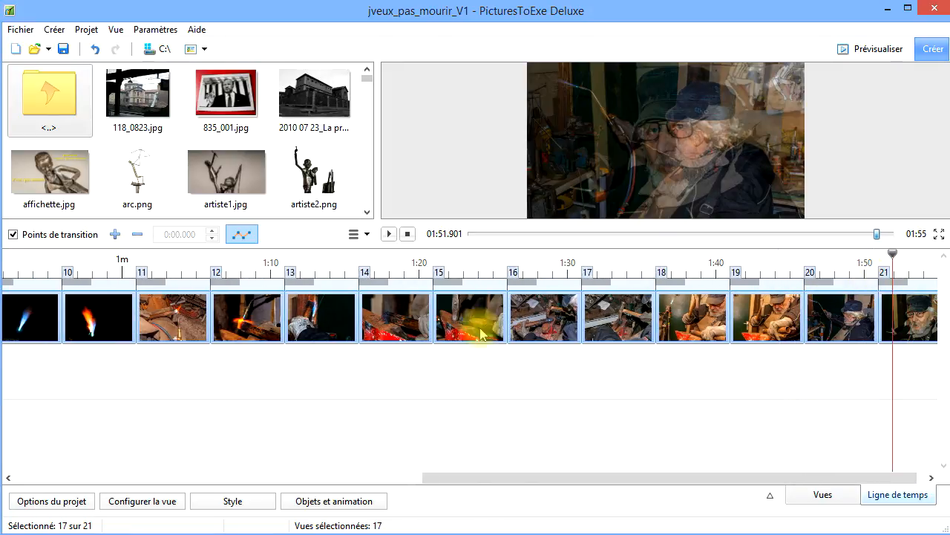
{"action": "left_click_drag", "start_coordinate": [543, 479], "coordinate": [127, 484]}
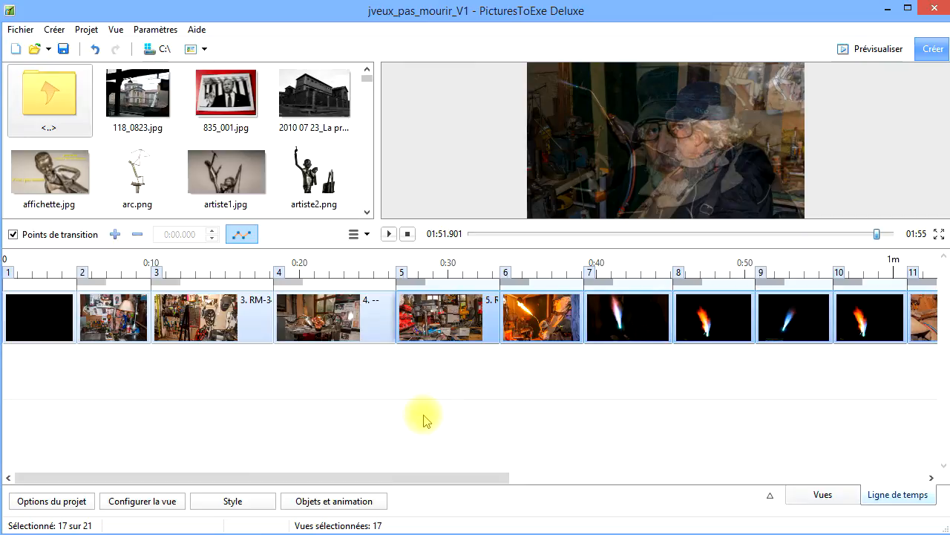
Select views 5 back to 1, shift them together so that view 5 starts at 0:26.950, and save the project.
{"action": "left_click", "coordinate": [440, 332]}
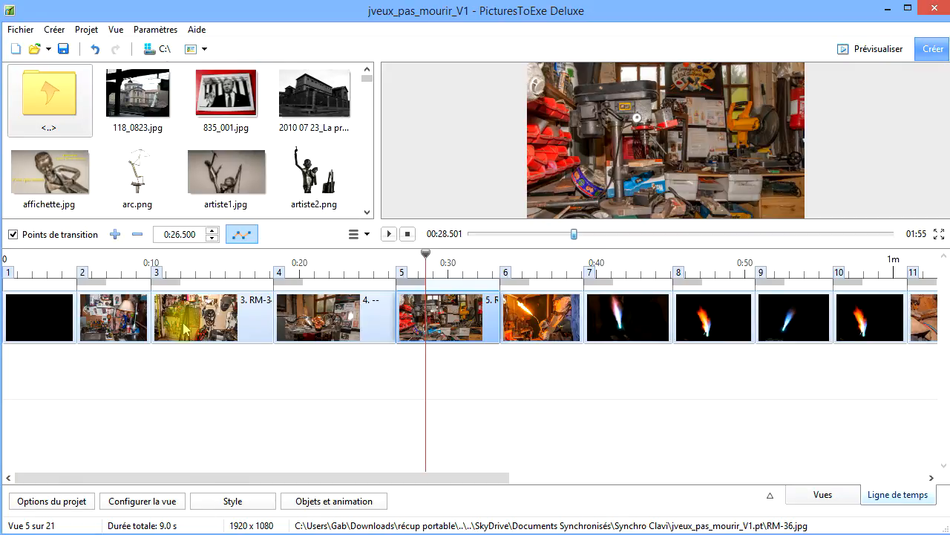
{"action": "key", "text": "shift+Home"}
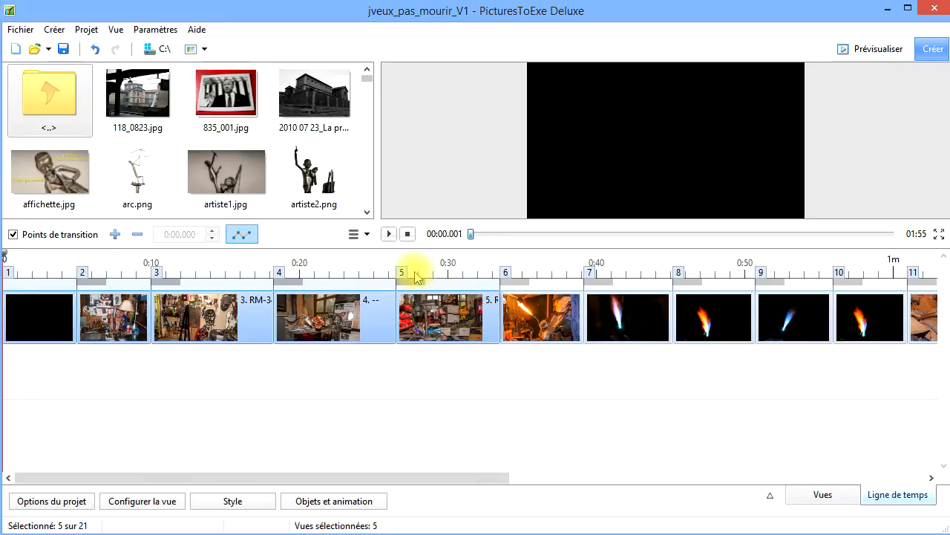
{"action": "mouse_move", "coordinate": [416, 277]}
{"action": "left_mouse_down"}
{"action": "mouse_move", "coordinate": [472, 277]}
{"action": "mouse_move", "coordinate": [382, 278]}
{"action": "mouse_move", "coordinate": [462, 281]}
{"action": "mouse_move", "coordinate": [403, 282]}
{"action": "mouse_move", "coordinate": [413, 284]}
{"action": "left_mouse_up"}
{"action": "key", "text": "ctrl+s"}
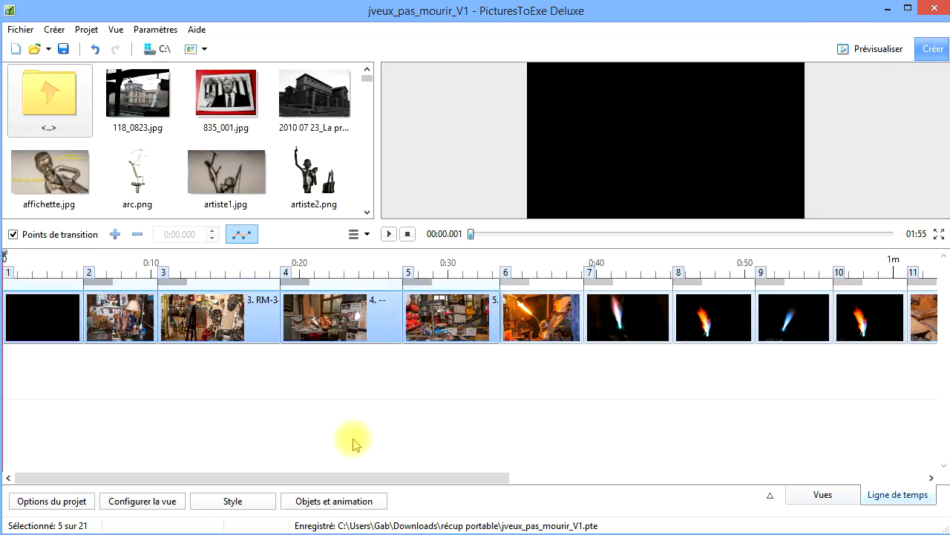
Select views 5 to 8 and move their transition points 1 second later using the transition-point shift command.
{"action": "left_click", "coordinate": [433, 318]}
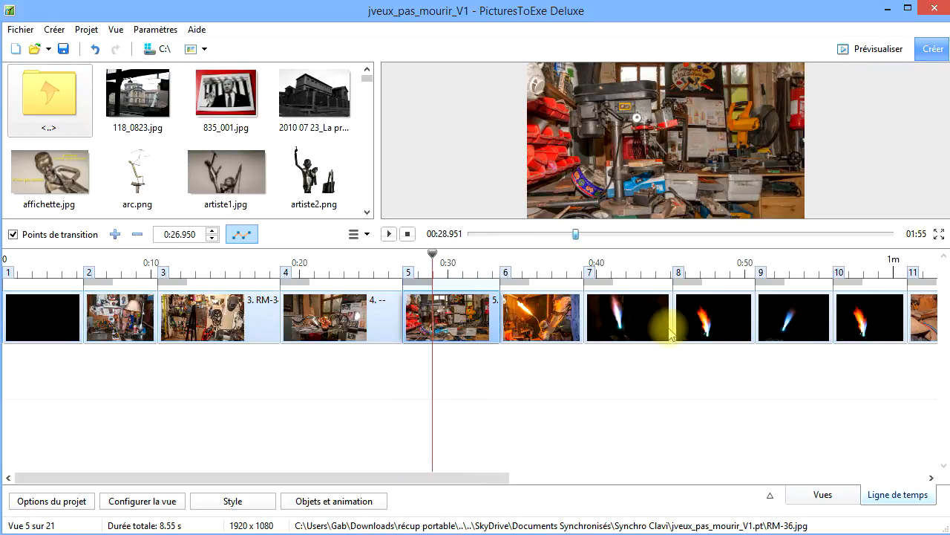
{"action": "left_click", "coordinate": [710, 318], "text": "shift"}
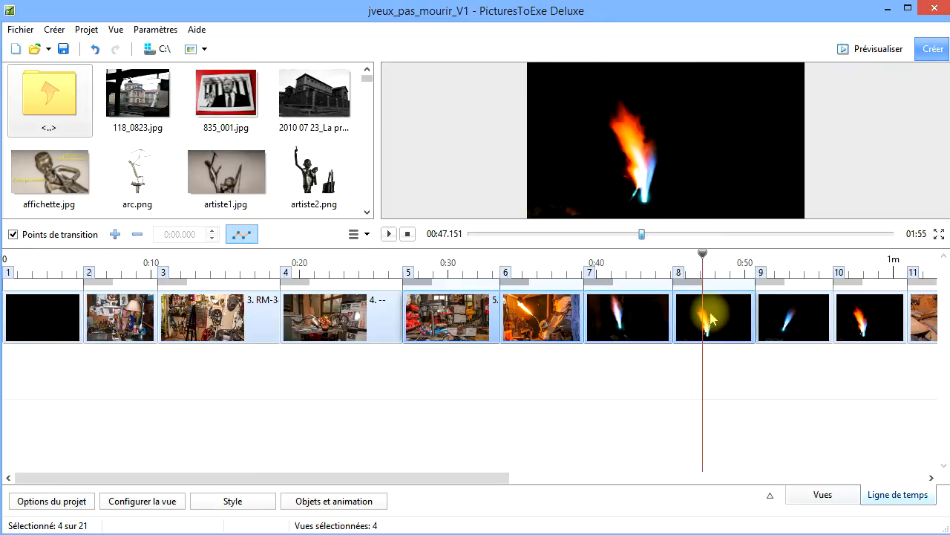
{"action": "key", "text": "ctrl+e"}
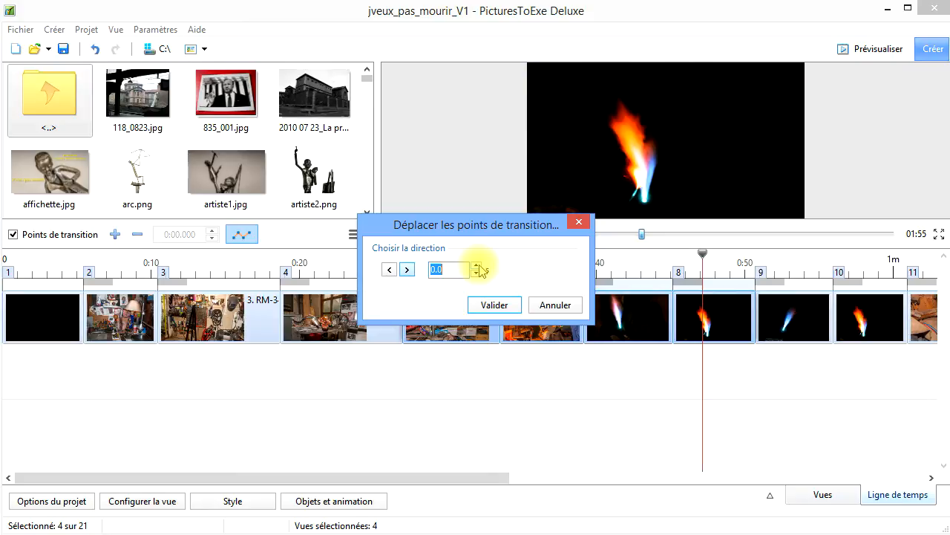
{"action": "left_click", "coordinate": [476, 265]}
{"action": "left_click", "coordinate": [490, 305]}
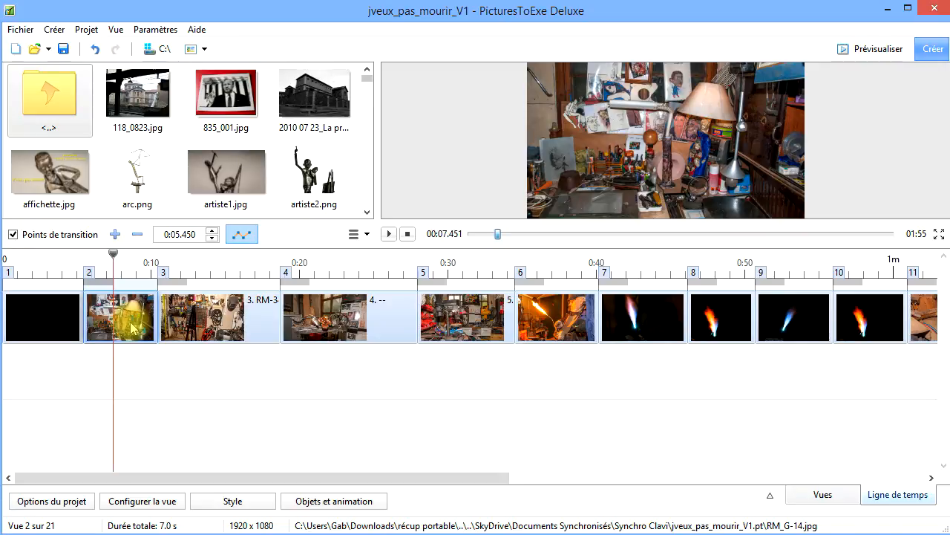
Step forward and backward through the timeline views one at a time to check each one in the preview.
{"action": "key", "text": "Right"}
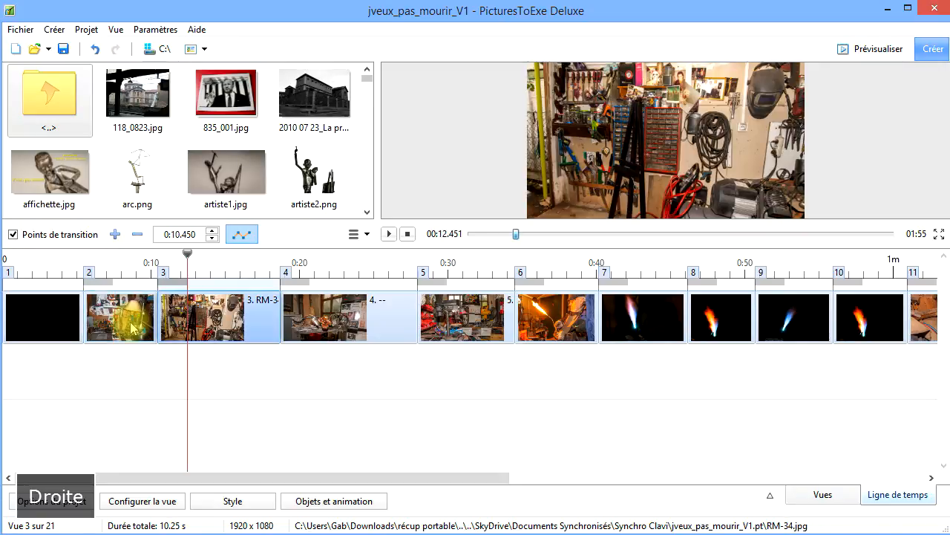
{"action": "key", "text": "Right"}
{"action": "key", "text": "Right"}
{"action": "key", "text": "Right"}
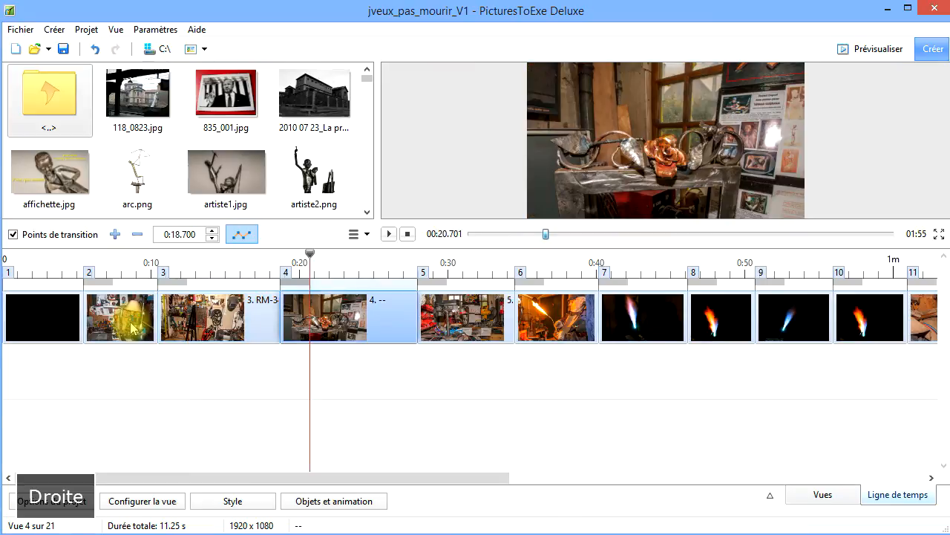
{"action": "key", "text": "Right"}
{"action": "key", "text": "Right"}
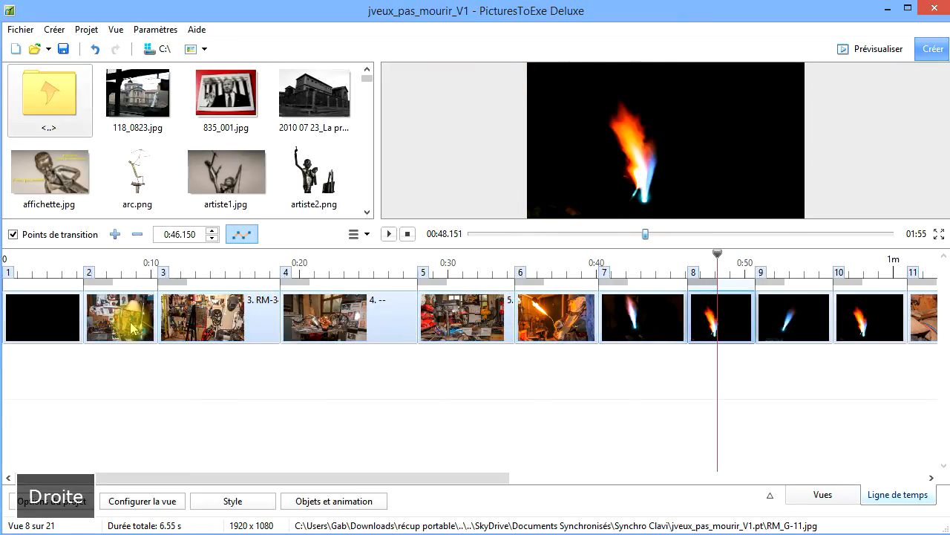
{"action": "key", "text": "Left"}
{"action": "key", "text": "Left"}
{"action": "key", "text": "Left"}
{"action": "key", "text": "Left"}
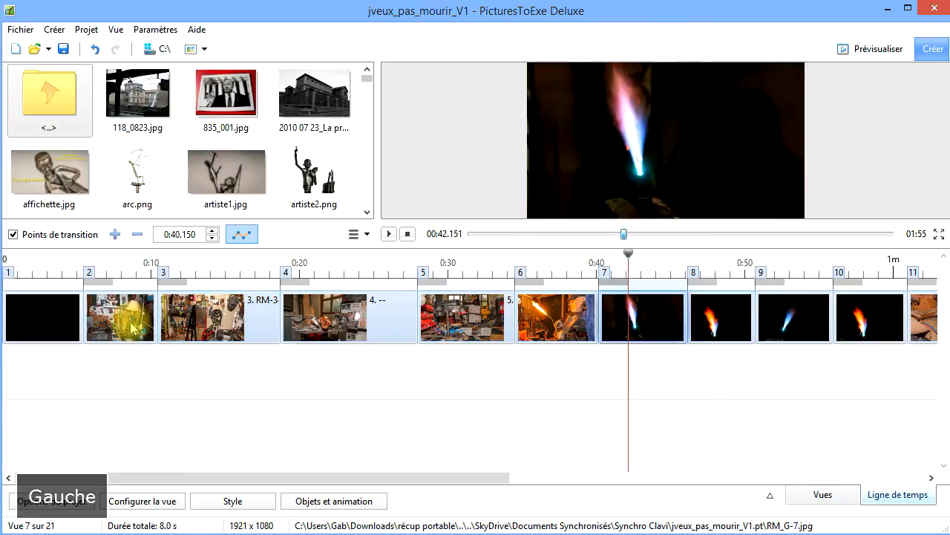
{"action": "key", "text": "Left"}
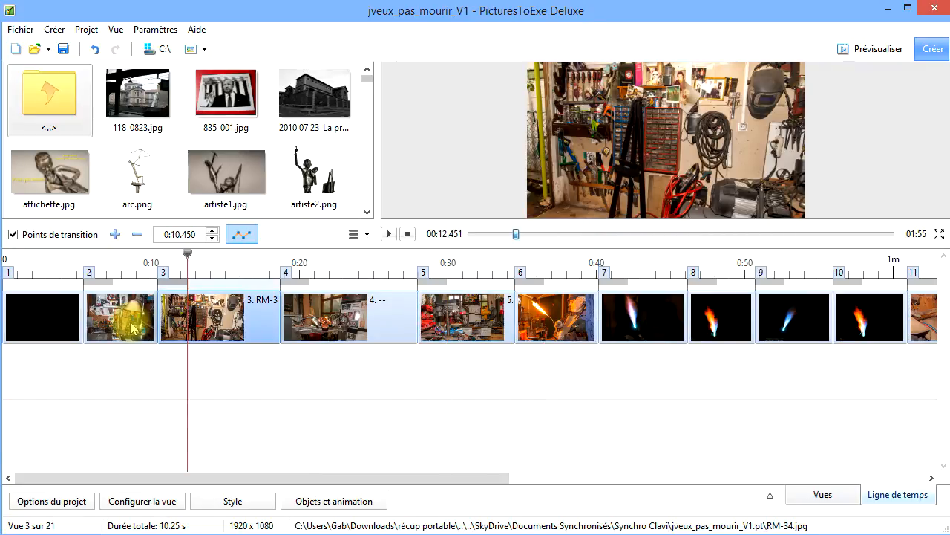
{"action": "key", "text": "Right"}
{"action": "key", "text": "Right"}
{"action": "key", "text": "Right"}
{"action": "key", "text": "Right"}
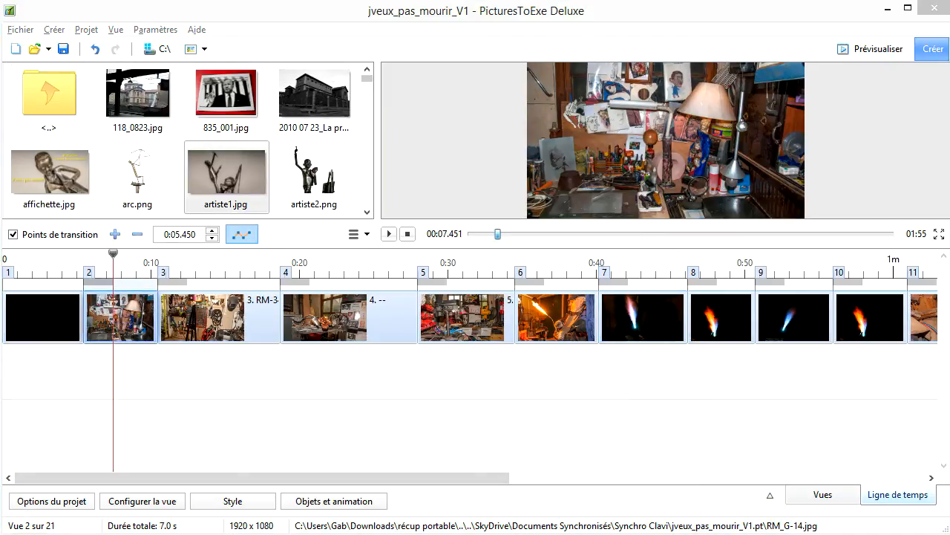
Display the storyboard in full-screen mode and rename view 2 as "Atelier 1".
{"action": "left_click", "coordinate": [822, 495]}
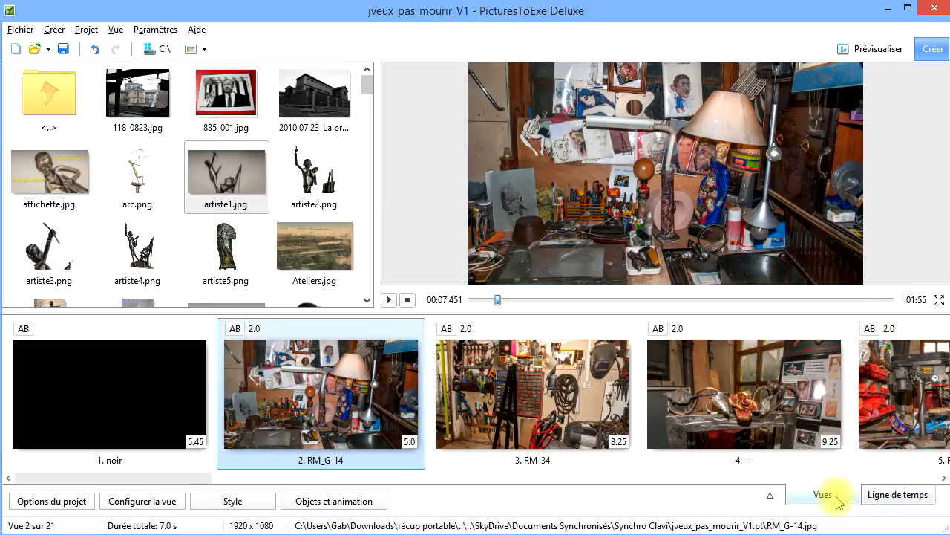
{"action": "left_click", "coordinate": [771, 498]}
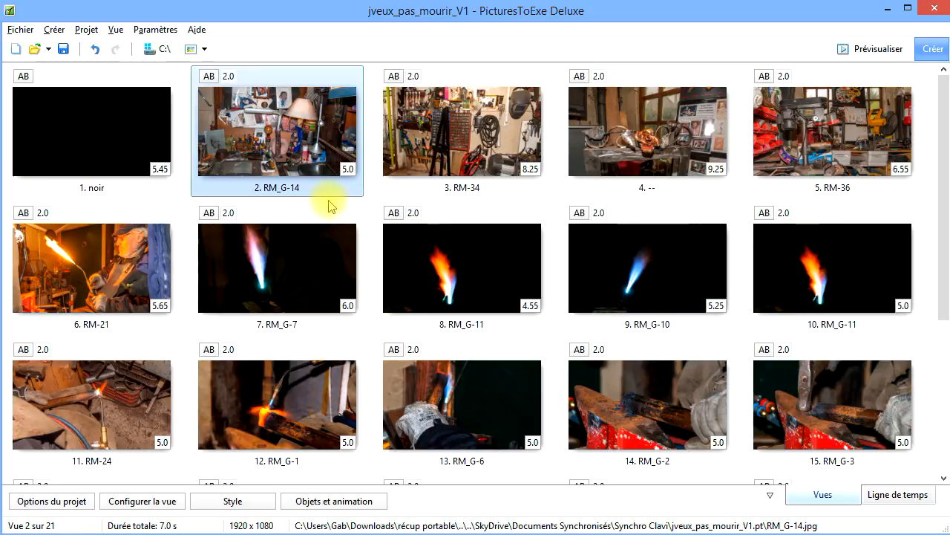
{"action": "double_click", "coordinate": [290, 141]}
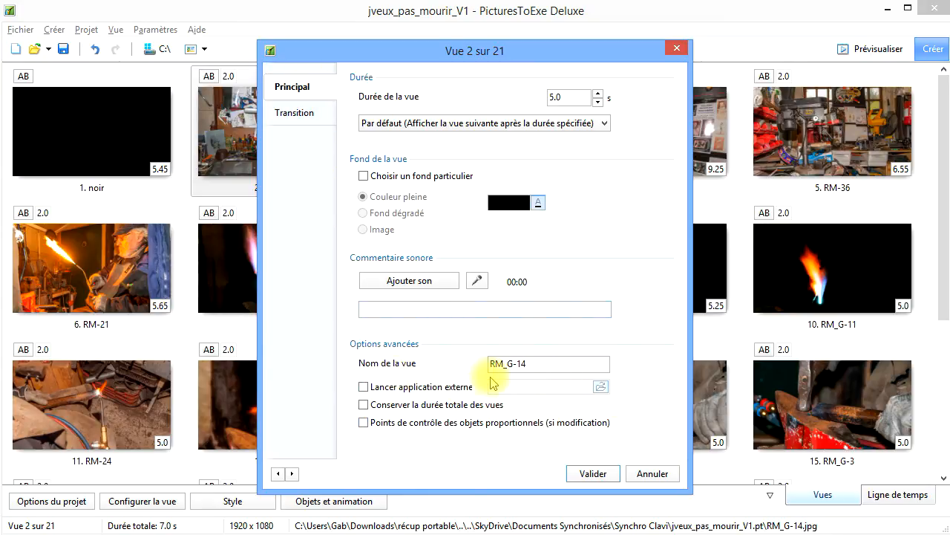
{"action": "left_click_drag", "start_coordinate": [541, 364], "coordinate": [486, 363]}
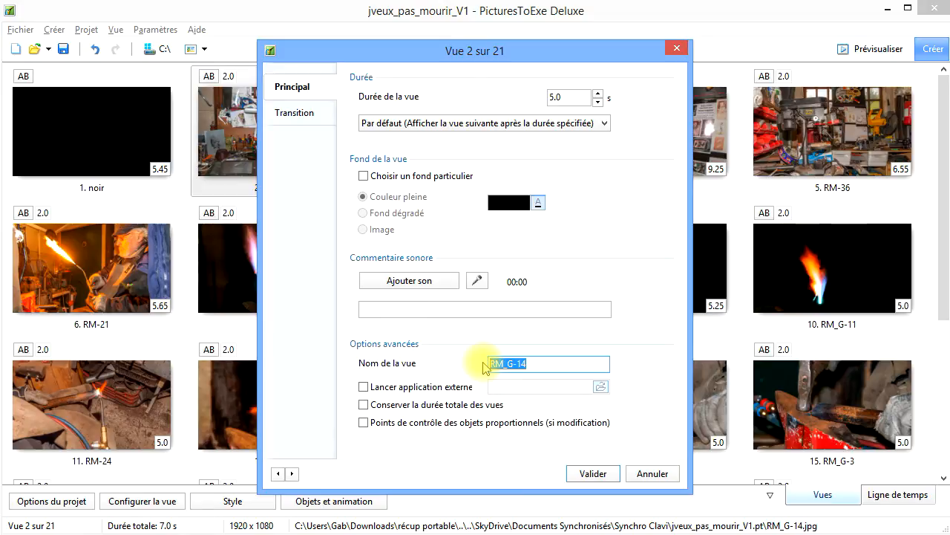
{"action": "type", "text": "Ate"}
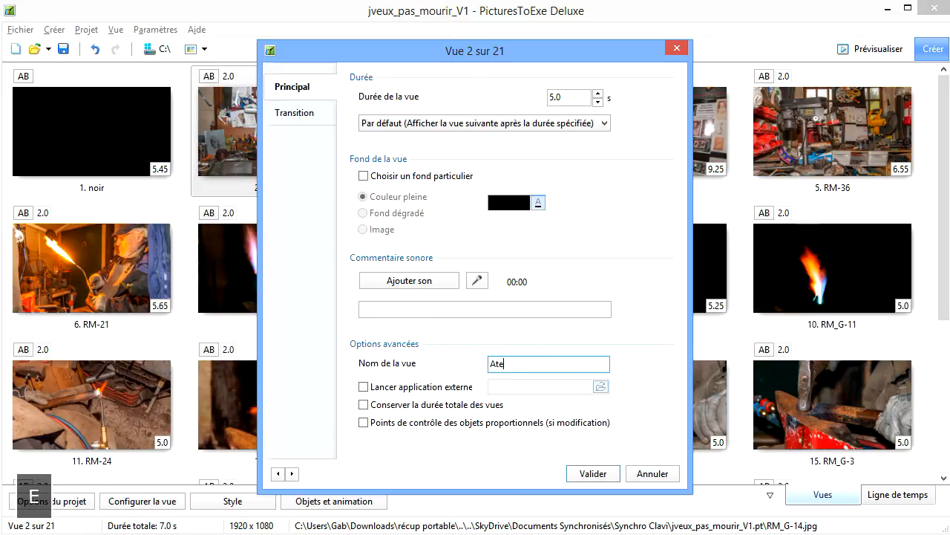
{"action": "type", "text": "lier 1"}
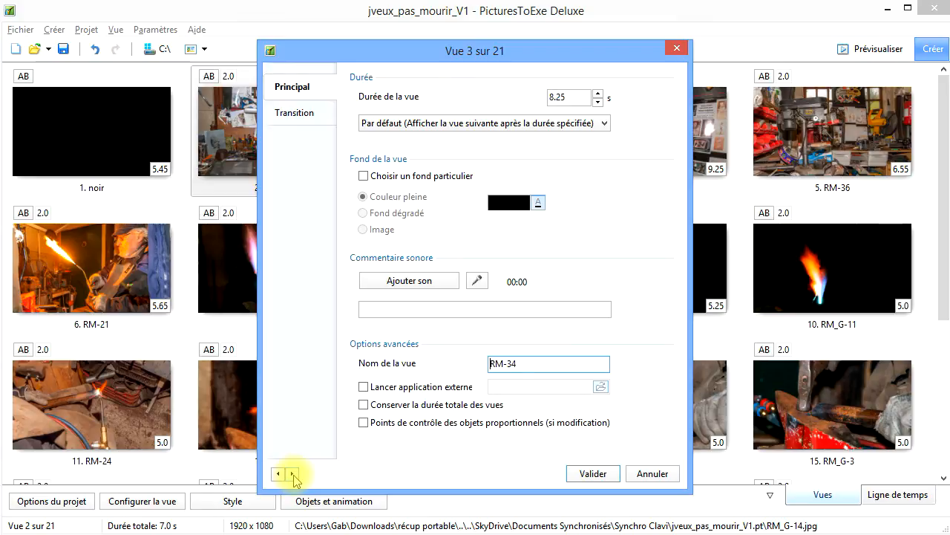
Rename view 3 as "Atelier 2", apply the view settings, and clear the selection.
{"action": "left_click_drag", "start_coordinate": [530, 363], "coordinate": [471, 362]}
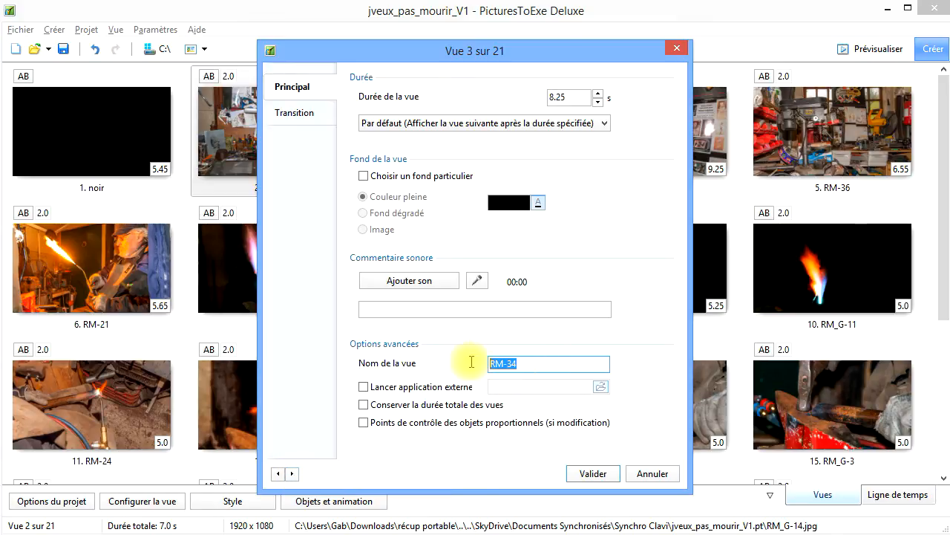
{"action": "type", "text": "At"}
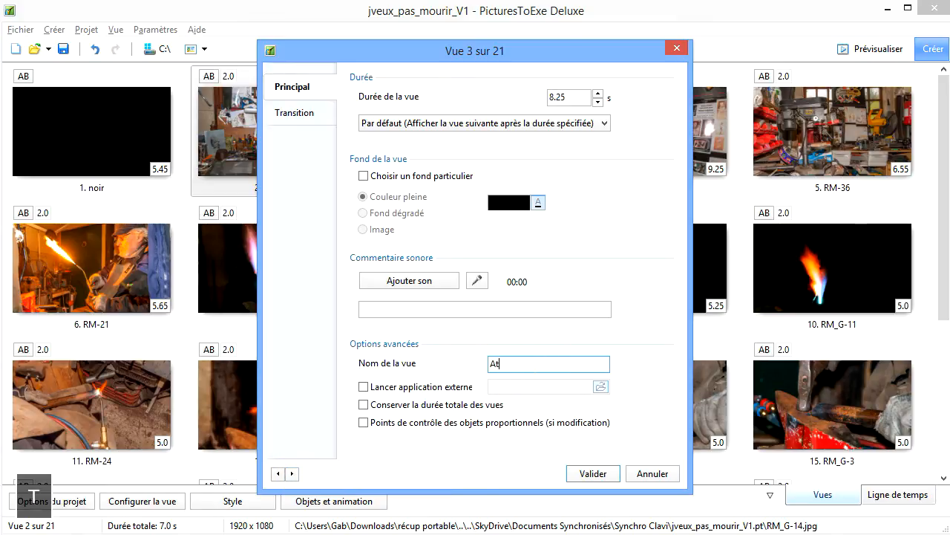
{"action": "type", "text": "elier 2"}
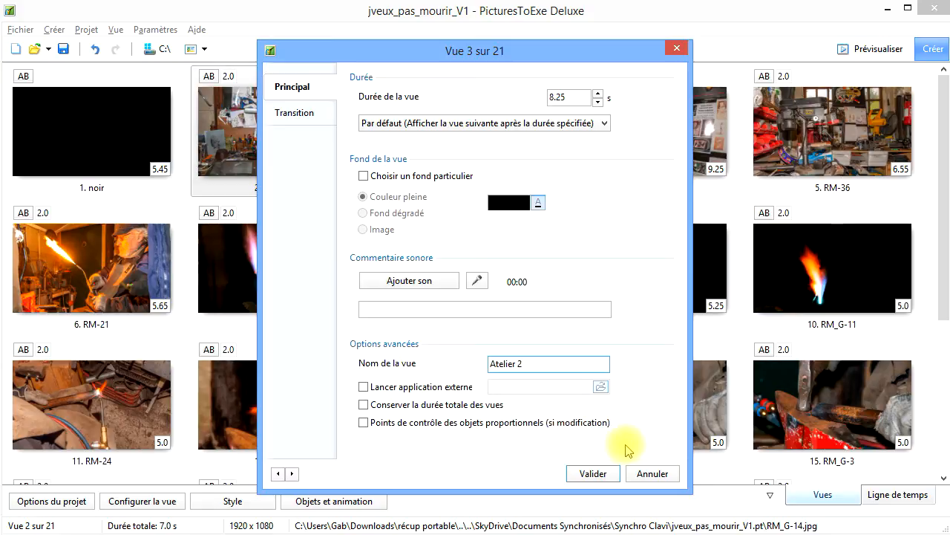
{"action": "left_click", "coordinate": [594, 473]}
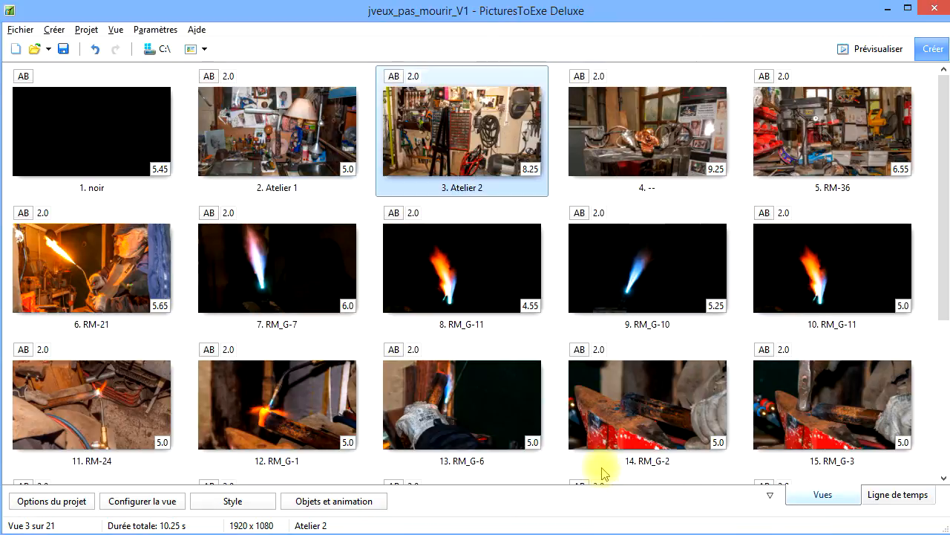
{"action": "left_click", "coordinate": [310, 198]}
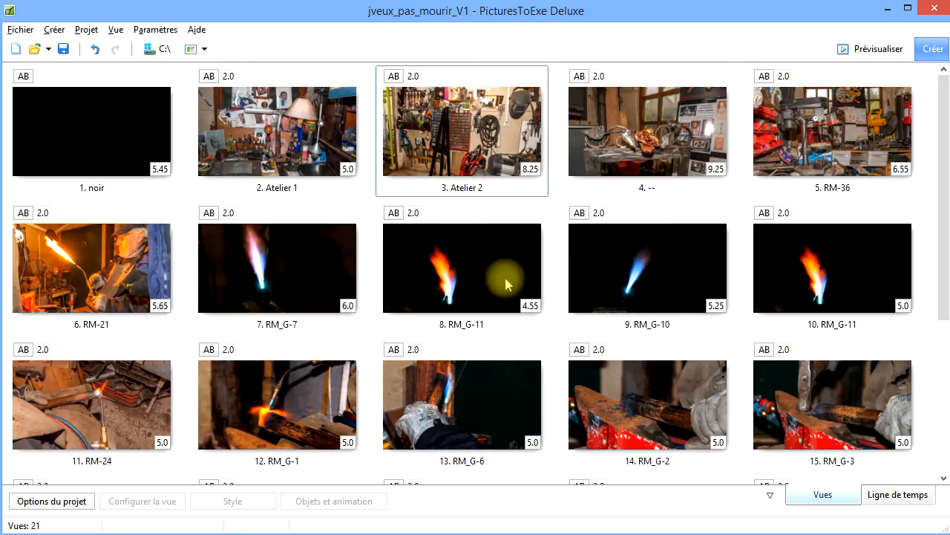
Select view 2 and enable the "Remplacer l'image/la vidéo" command for the upper-right toolbar in the preferences.
{"action": "left_click", "coordinate": [278, 136]}
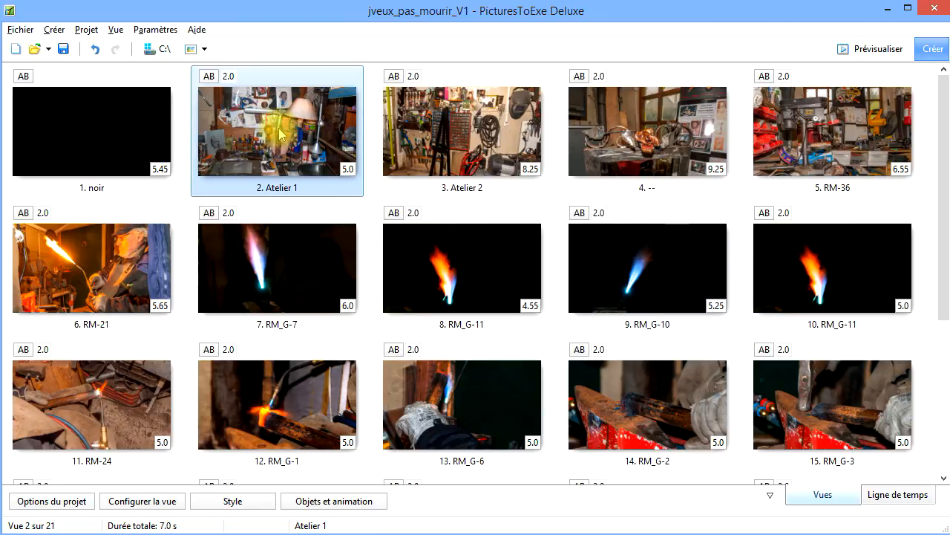
{"action": "right_click", "coordinate": [282, 134]}
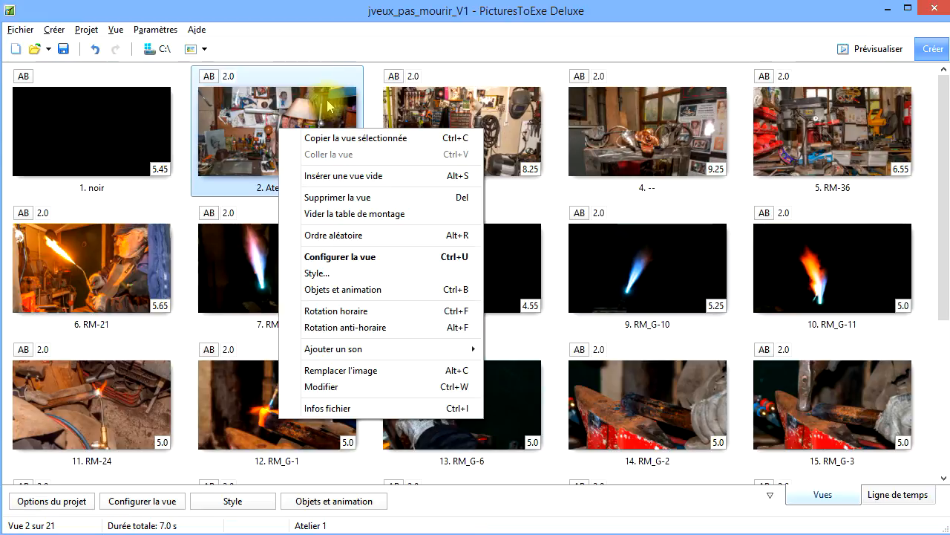
{"action": "left_click", "coordinate": [290, 104]}
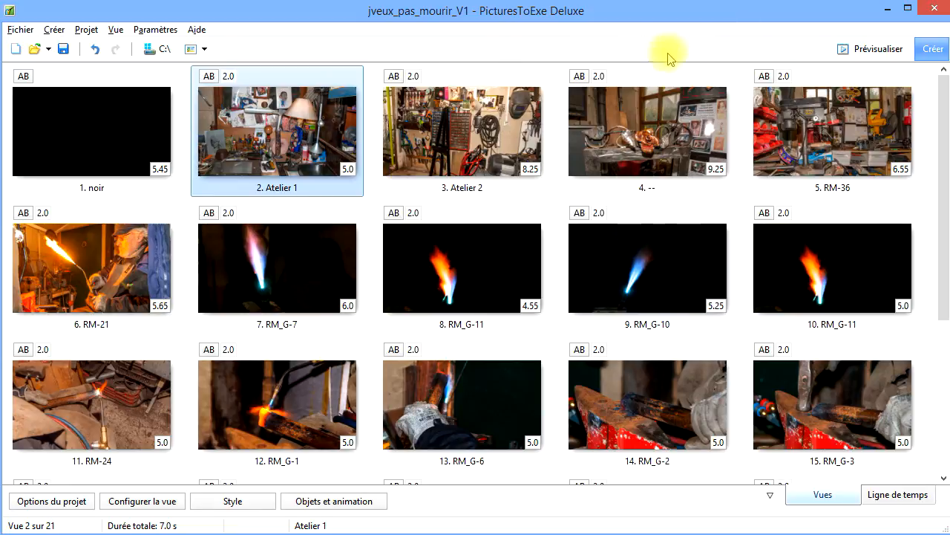
{"action": "left_click", "coordinate": [155, 28]}
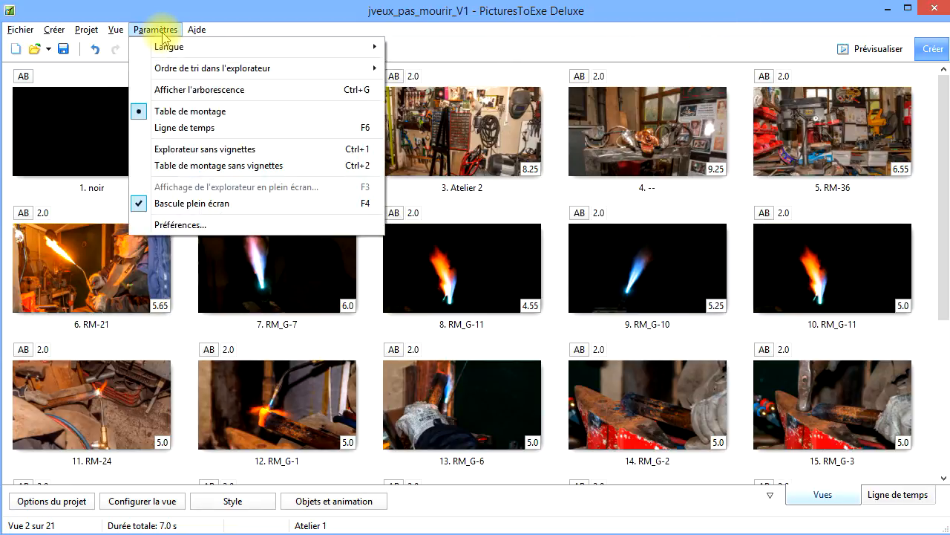
{"action": "left_click", "coordinate": [244, 225]}
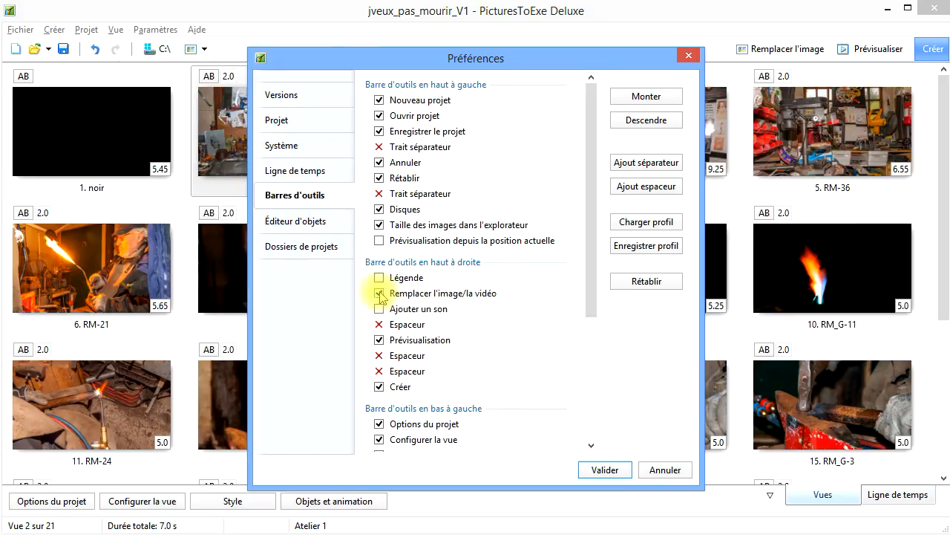
{"action": "left_click", "coordinate": [606, 469]}
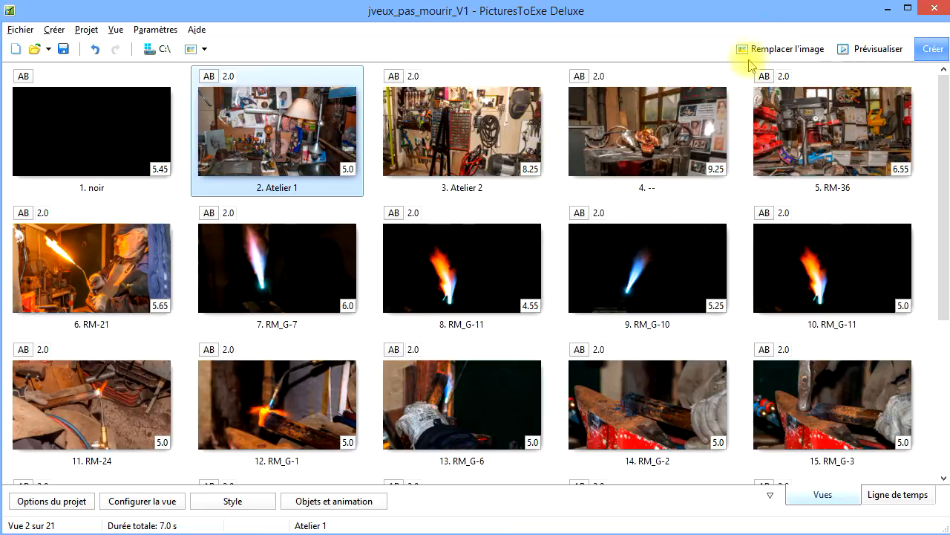
Replace the image of view 2 with the file Chapitre2-Partie1.jpg from the récup portable folder.
{"action": "left_click", "coordinate": [791, 54]}
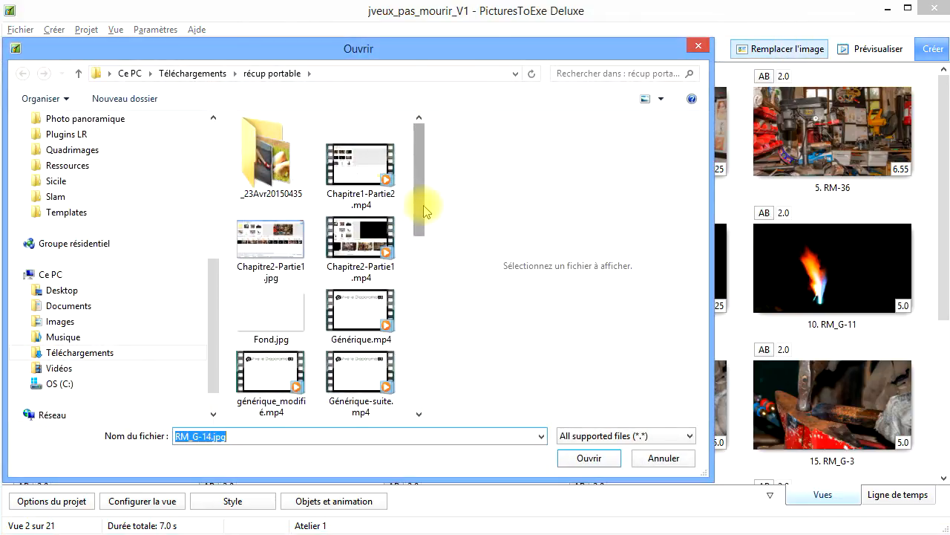
{"action": "mouse_move", "coordinate": [419, 201]}
{"action": "left_mouse_down"}
{"action": "mouse_move", "coordinate": [418, 282]}
{"action": "mouse_move", "coordinate": [419, 202]}
{"action": "left_mouse_up"}
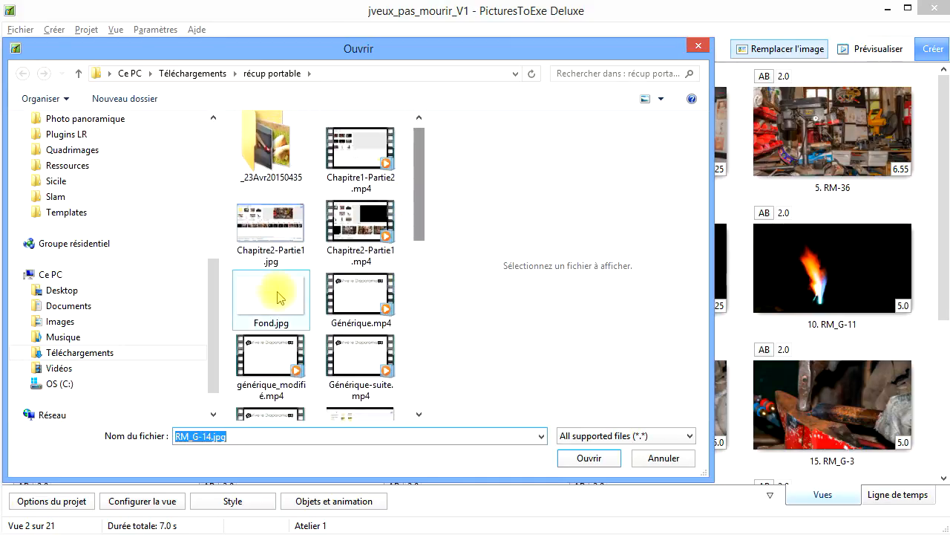
{"action": "left_click", "coordinate": [252, 243]}
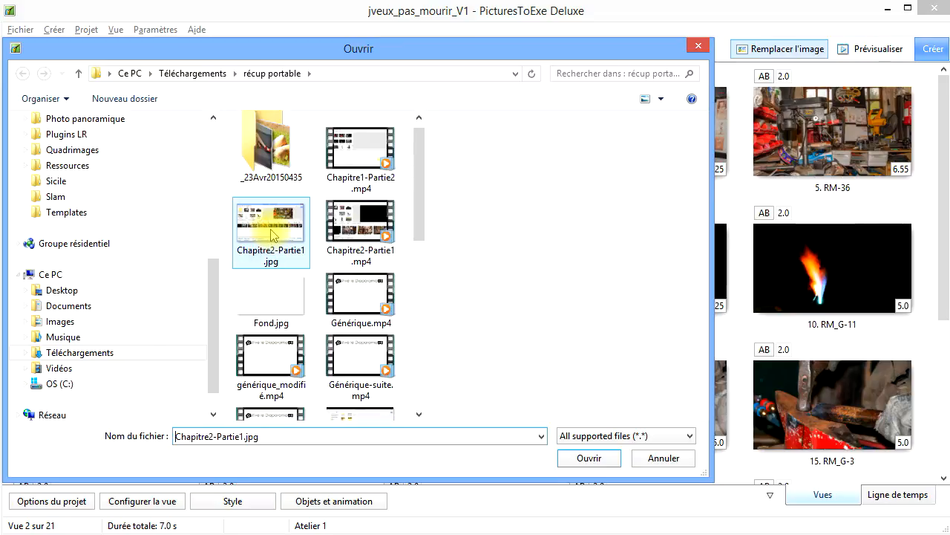
{"action": "left_click", "coordinate": [583, 460]}
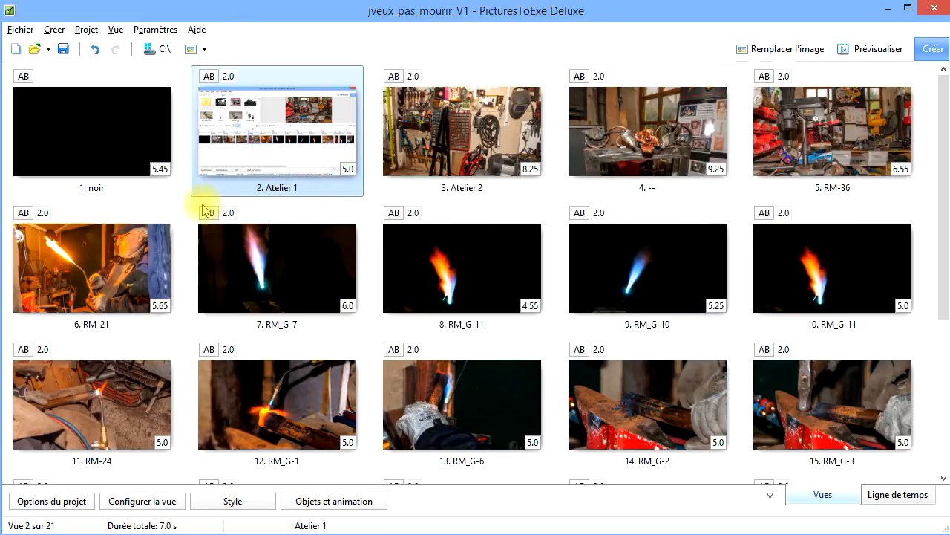
Empty the whole storyboard of its views and leave the full-screen storyboard display.
{"action": "right_click", "coordinate": [103, 134]}
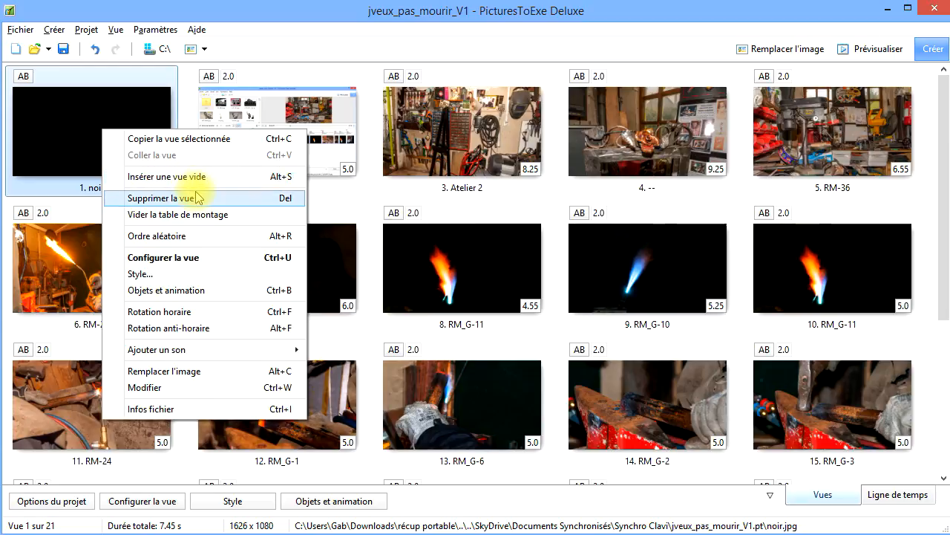
{"action": "left_click", "coordinate": [207, 214]}
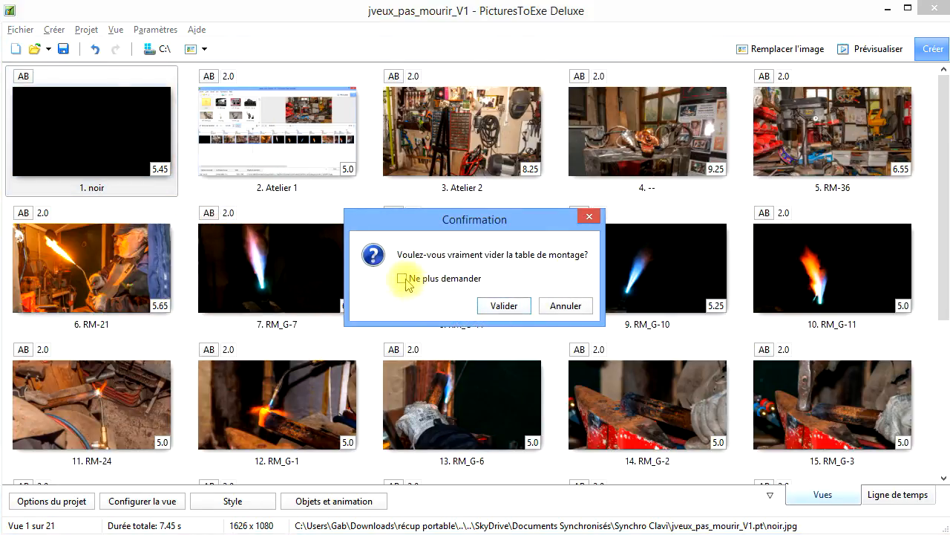
{"action": "left_click", "coordinate": [519, 308]}
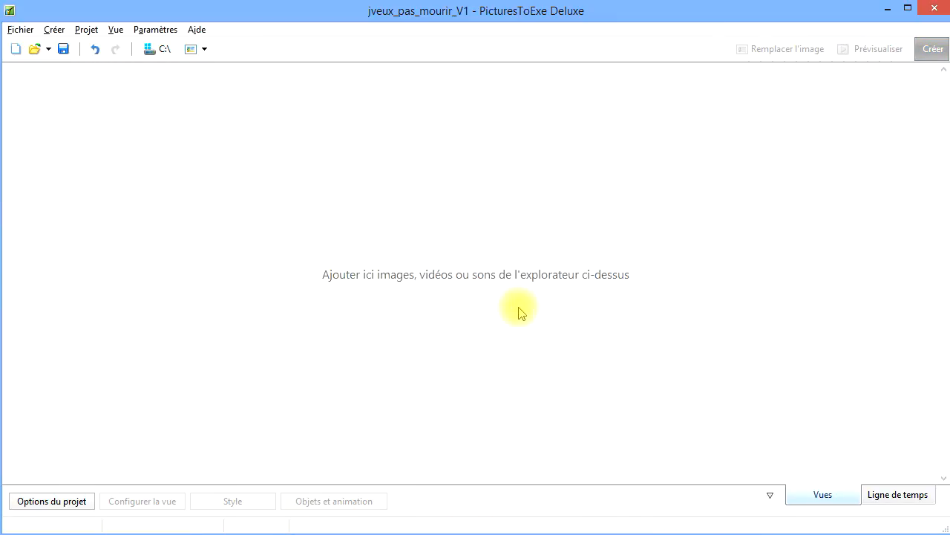
{"action": "left_click", "coordinate": [770, 496]}
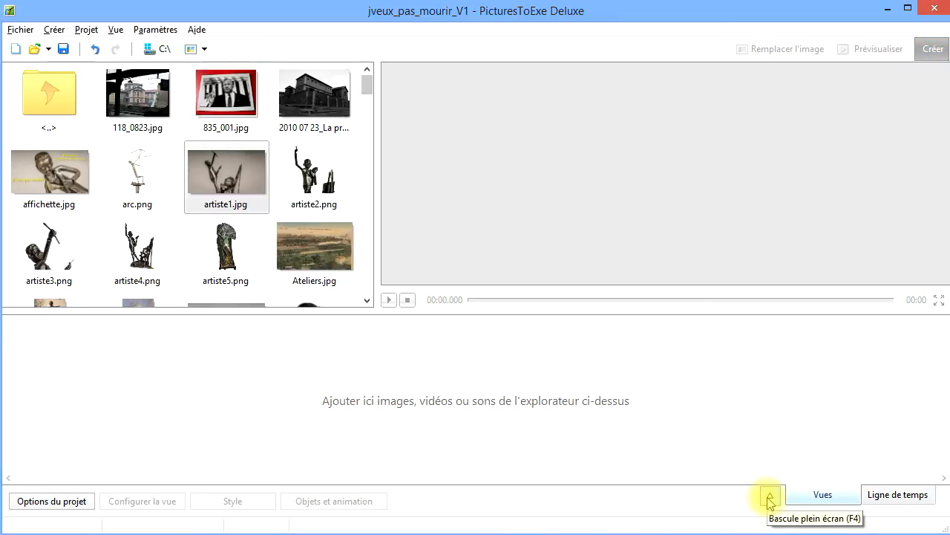